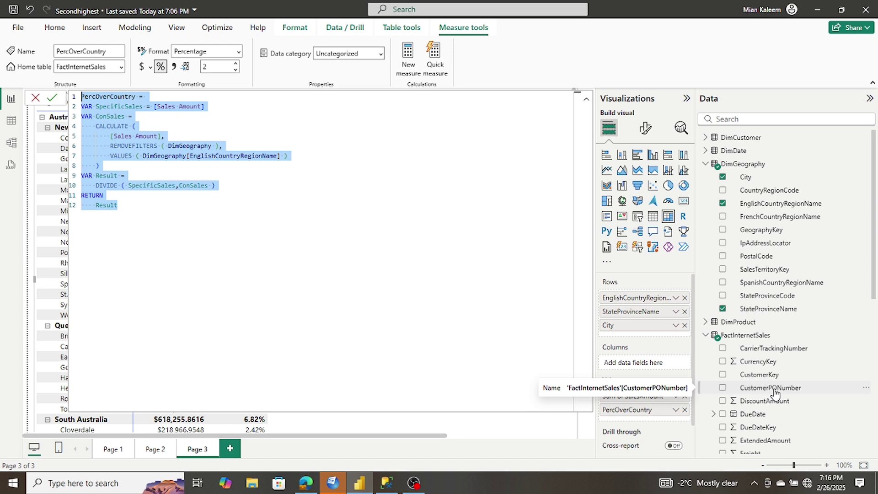
Close the measure's formula editor without changes and collapse New South Wales plus the Australia, Canada and France rows in the matrix.
click(49, 100)
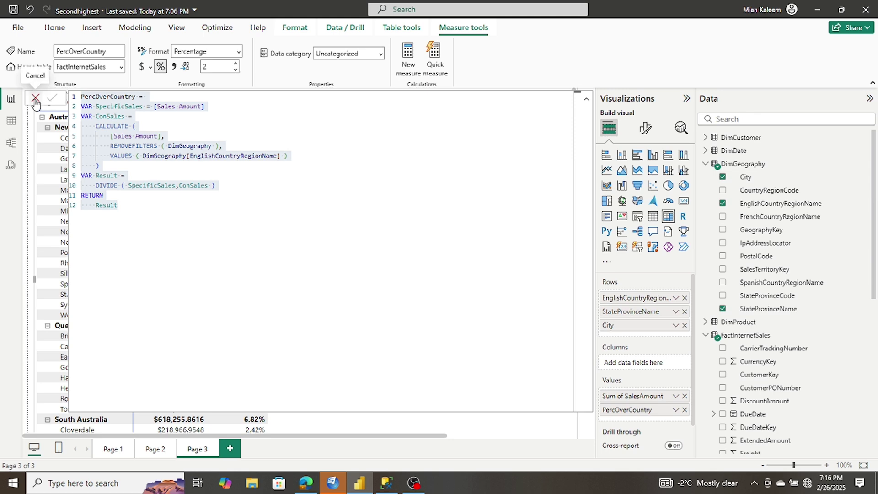
click(35, 99)
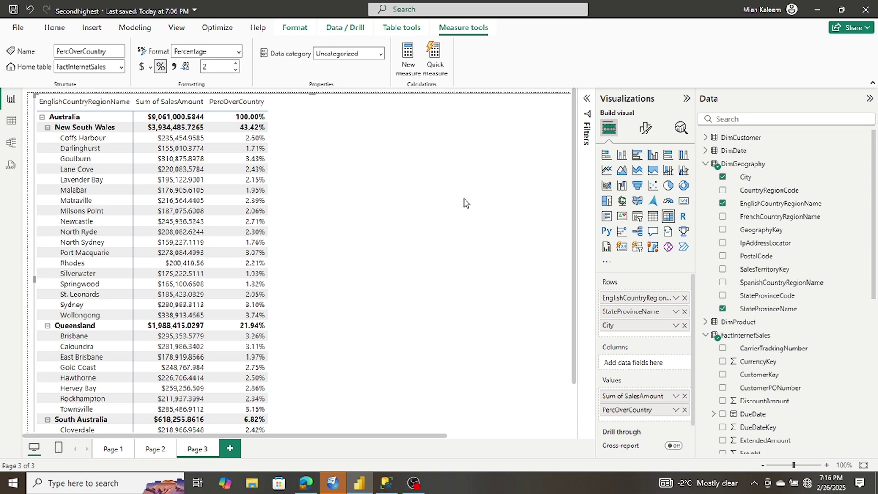
click(47, 128)
click(41, 118)
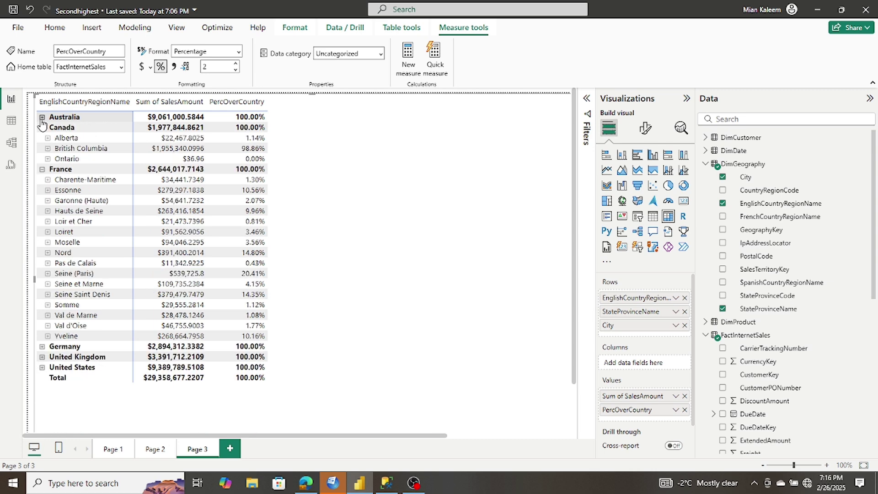
click(42, 117)
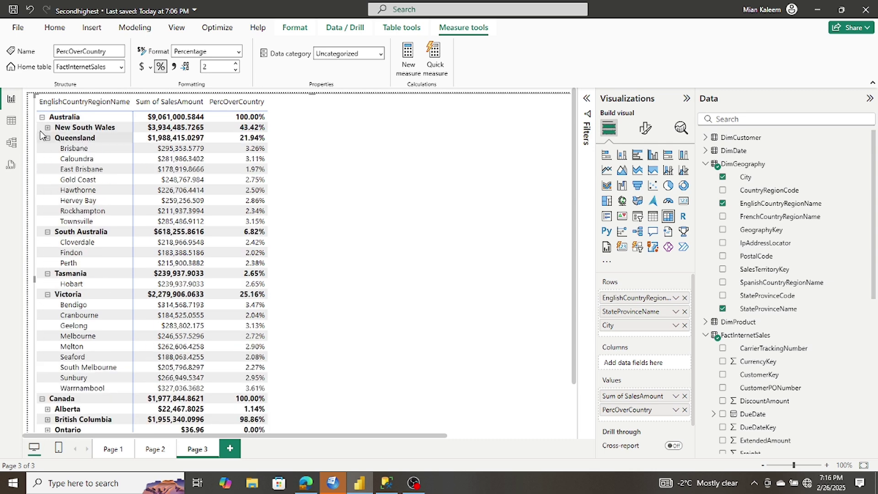
click(42, 118)
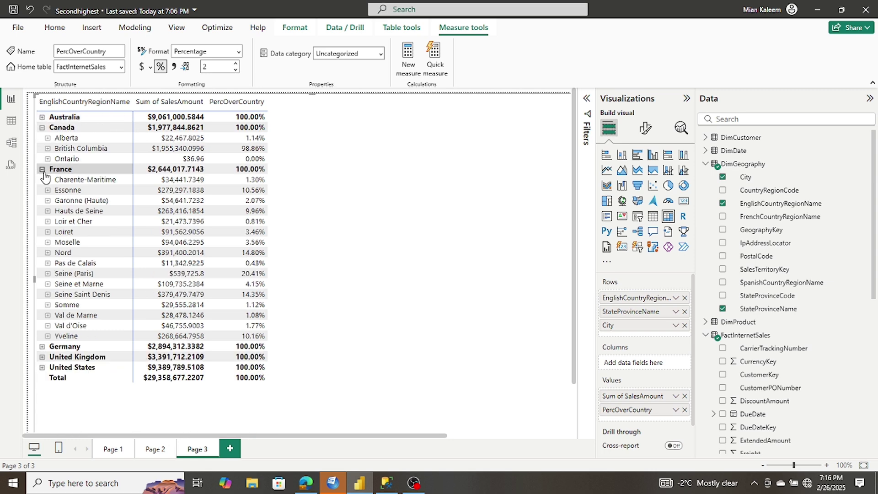
click(41, 169)
click(42, 127)
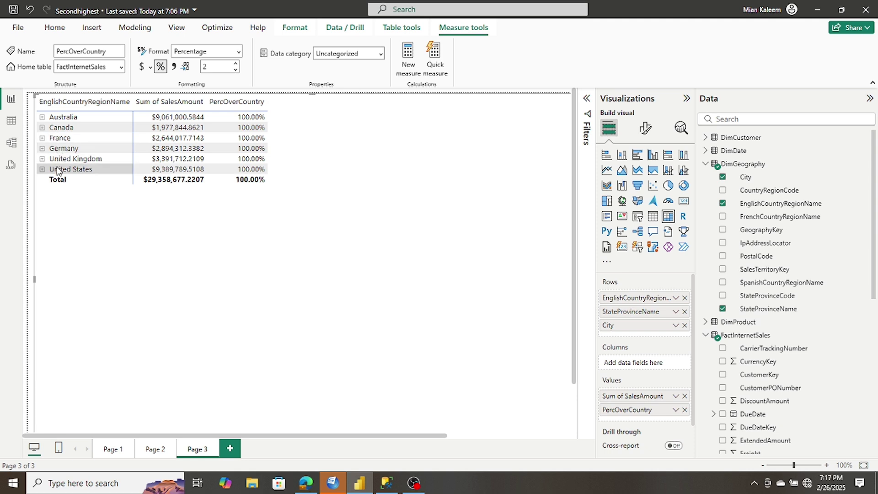
Expand Australia in the matrix and collapse Queensland, South Australia, Tasmania and Victoria to hide their cities.
click(42, 118)
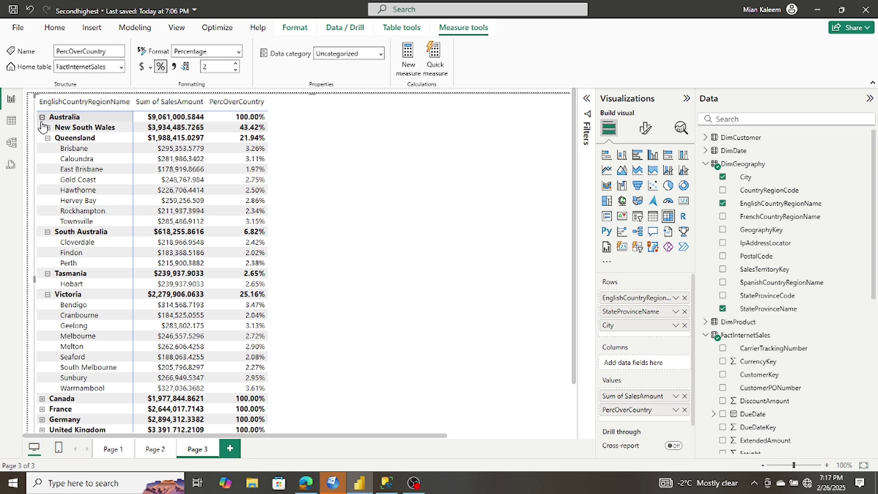
click(48, 138)
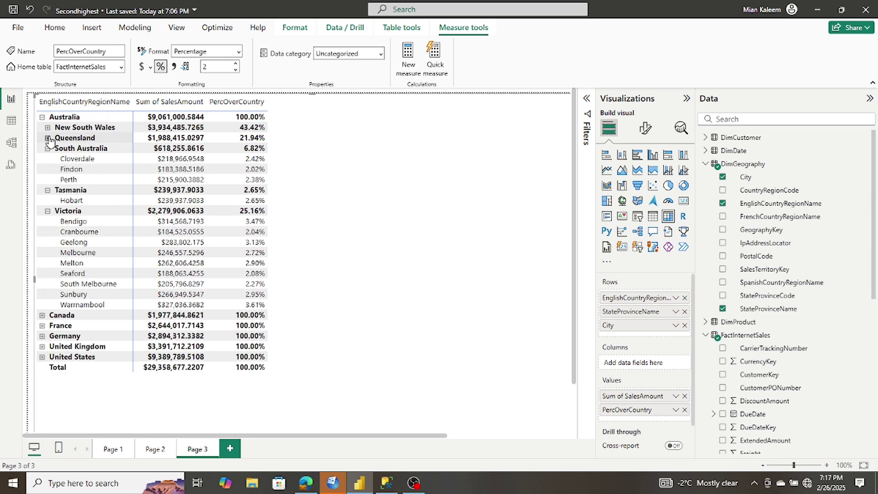
click(47, 148)
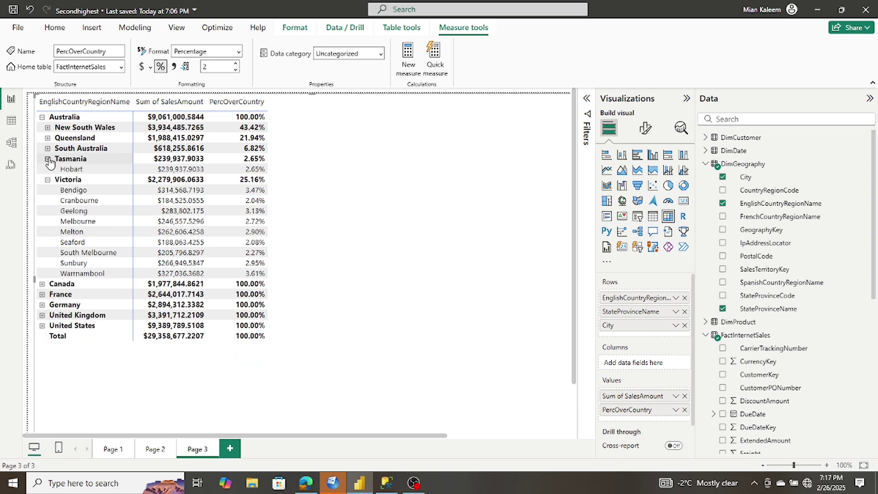
click(47, 158)
click(47, 170)
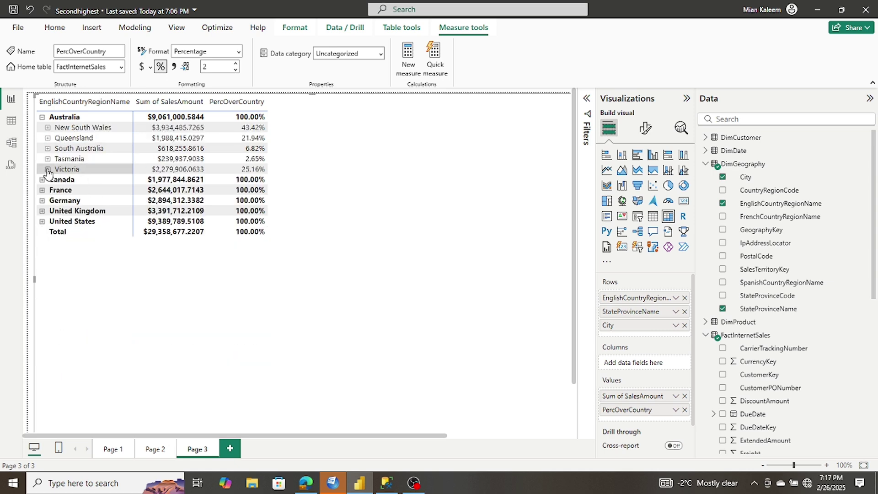
Expand Canada, France, Germany, United Kingdom and United States in the matrix to show their states and provinces.
click(42, 180)
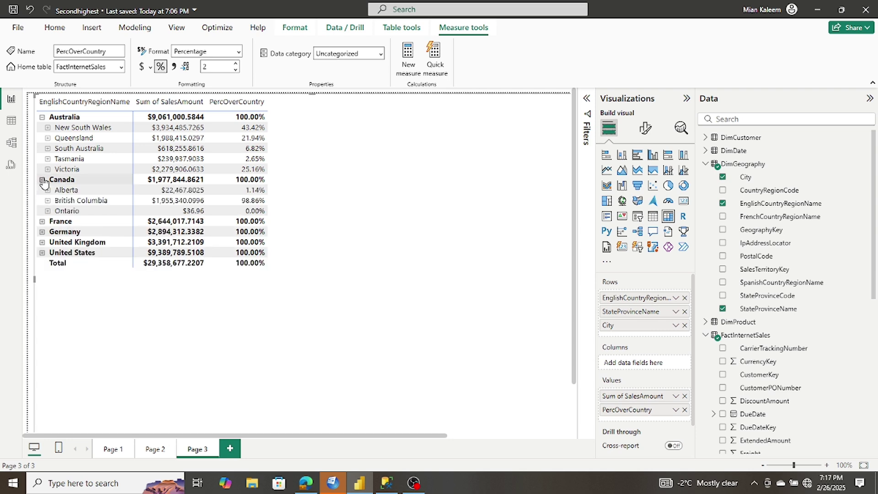
click(42, 222)
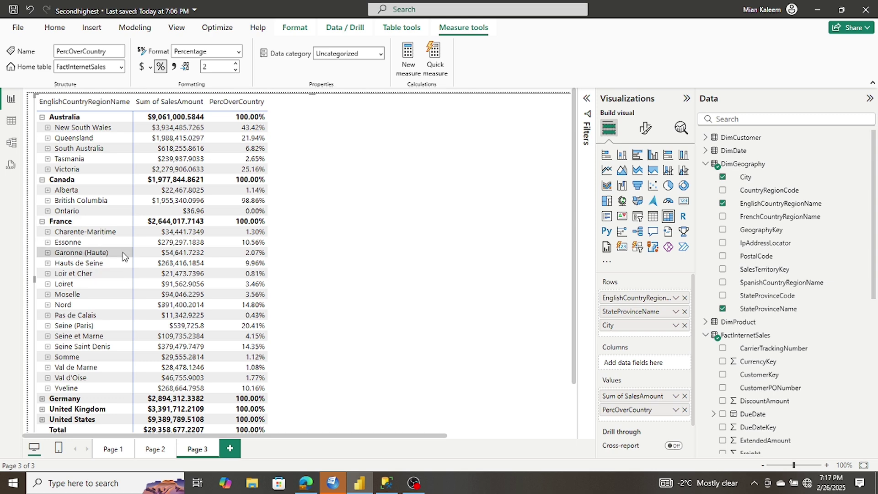
scroll(114, 261, down, 3)
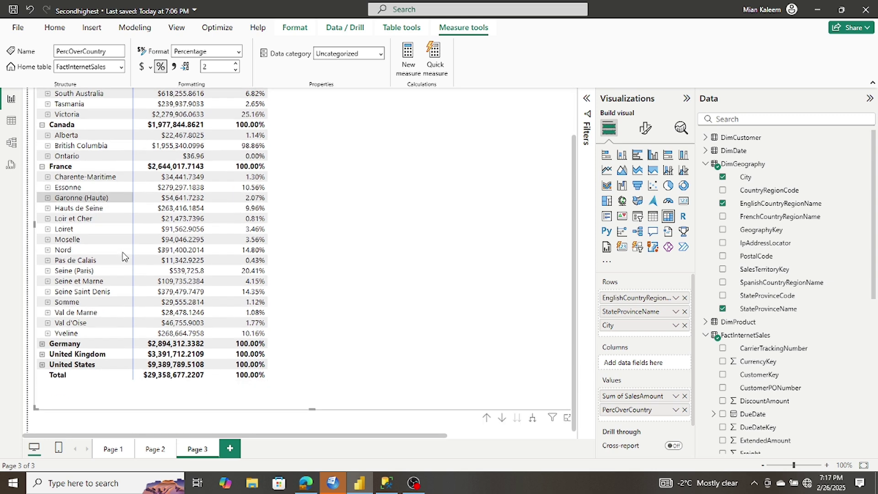
click(42, 342)
scroll(86, 301, down, 2)
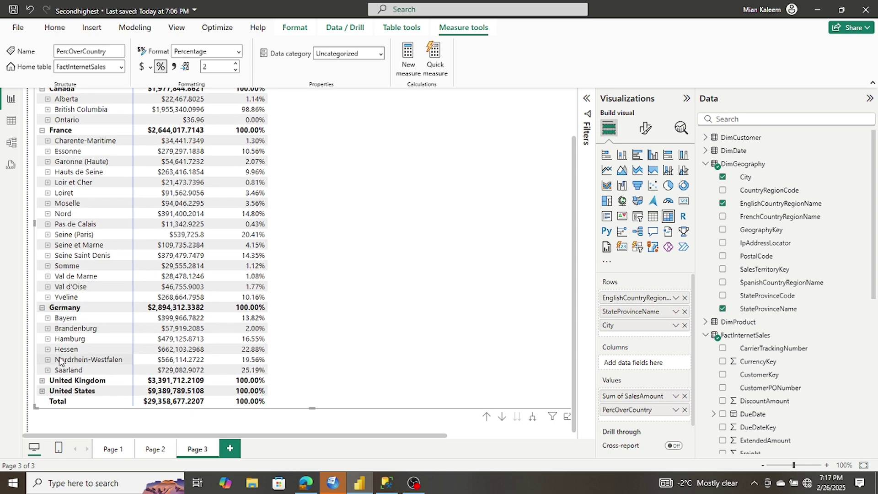
click(42, 380)
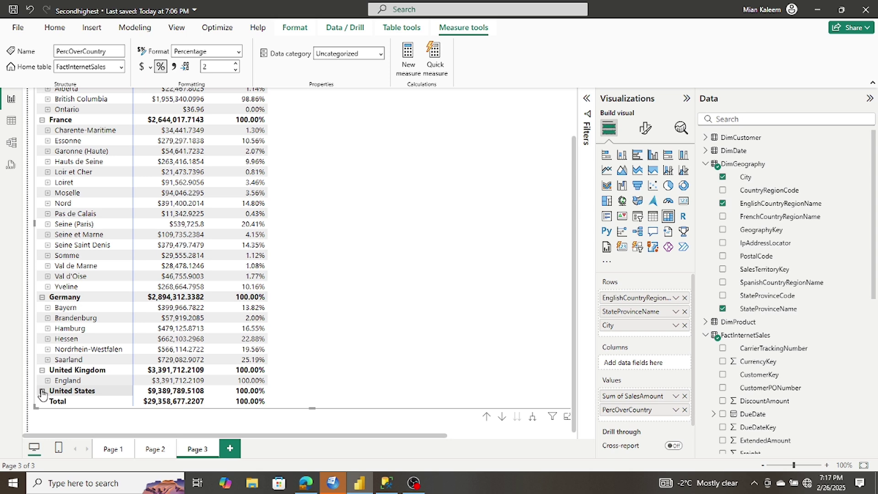
click(43, 392)
Examine the state-level sales shares in the matrix, briefly expanding New South Wales to check its cities' shares of the country.
scroll(335, 295, down, 2)
scroll(335, 295, down, 3)
scroll(335, 293, up, 6)
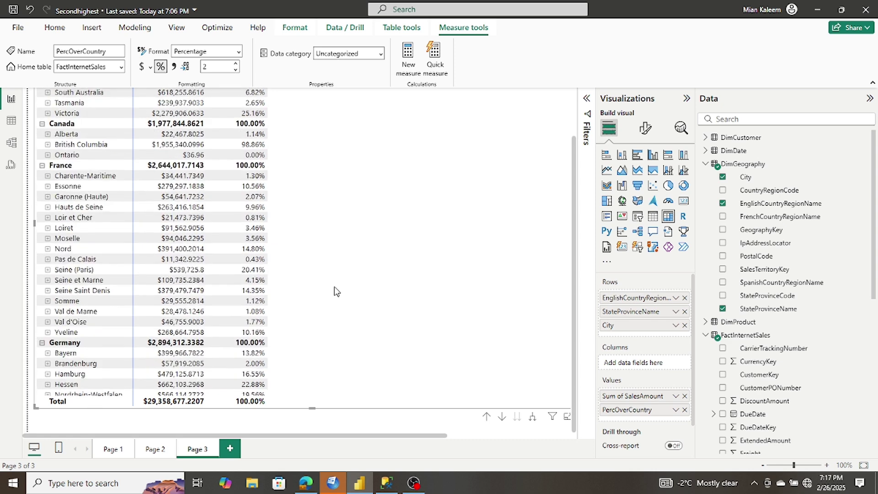
scroll(333, 288, up, 3)
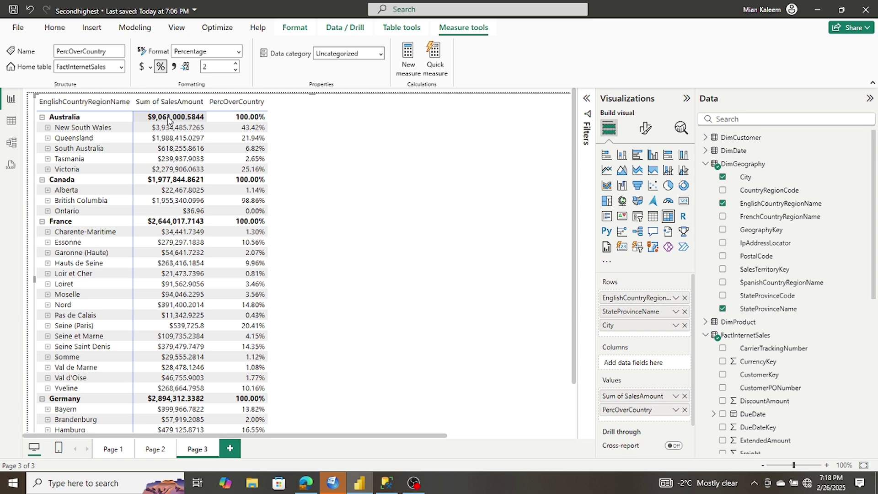
click(48, 128)
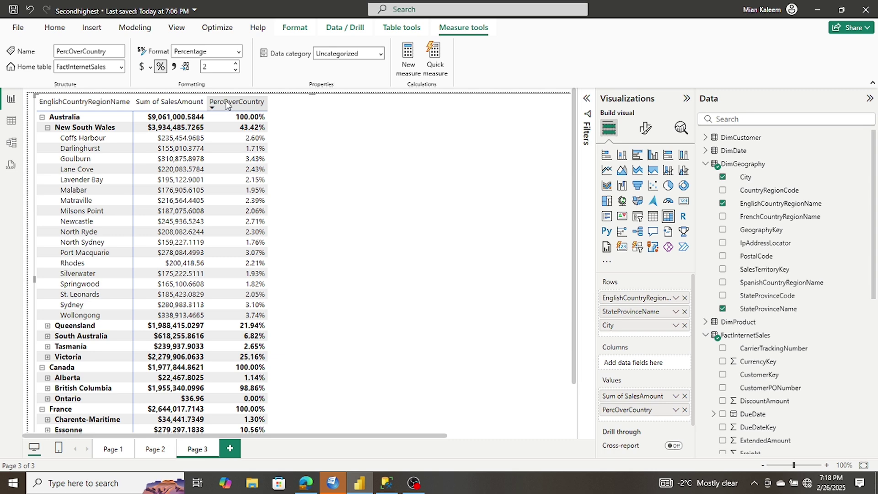
click(47, 128)
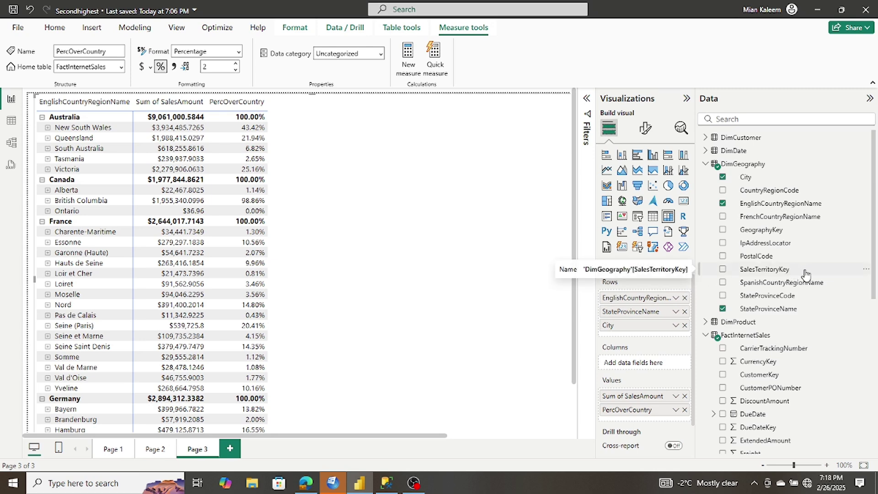
Copy the entire DAX formula of the PercOverCountry measure and close its formula editor without changes.
scroll(805, 273, down, 5)
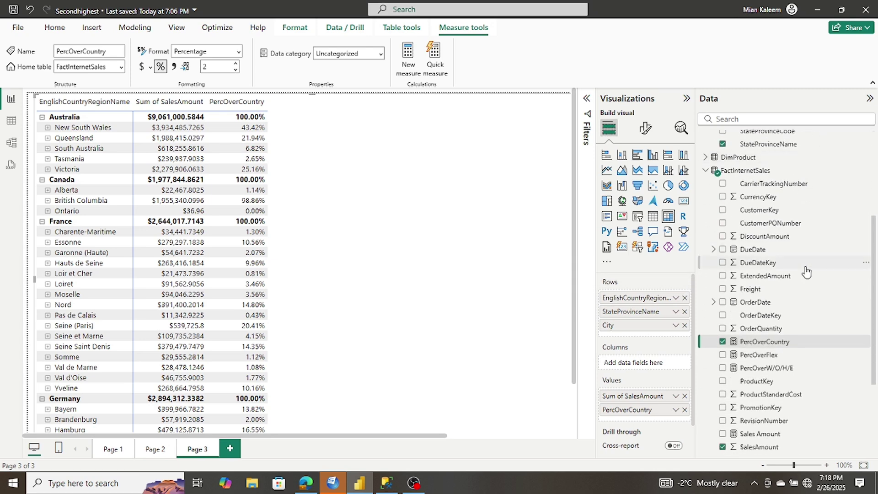
scroll(805, 272, down, 2)
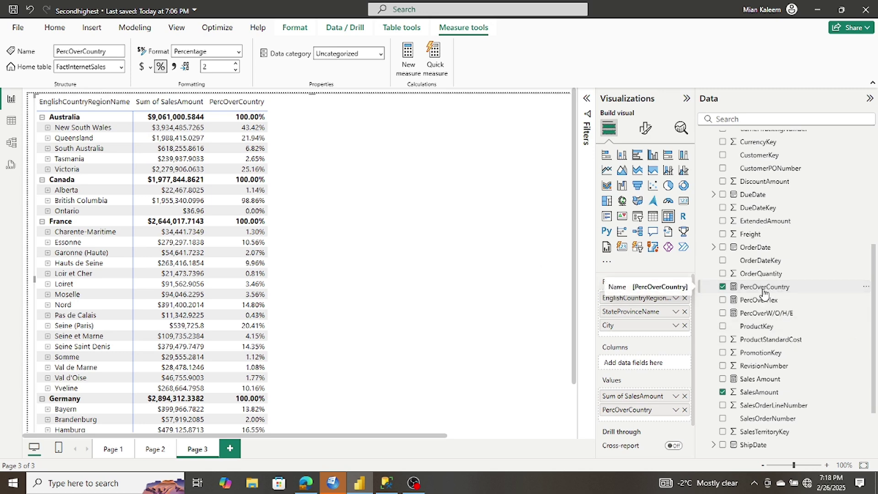
drag(435, 434, 543, 445)
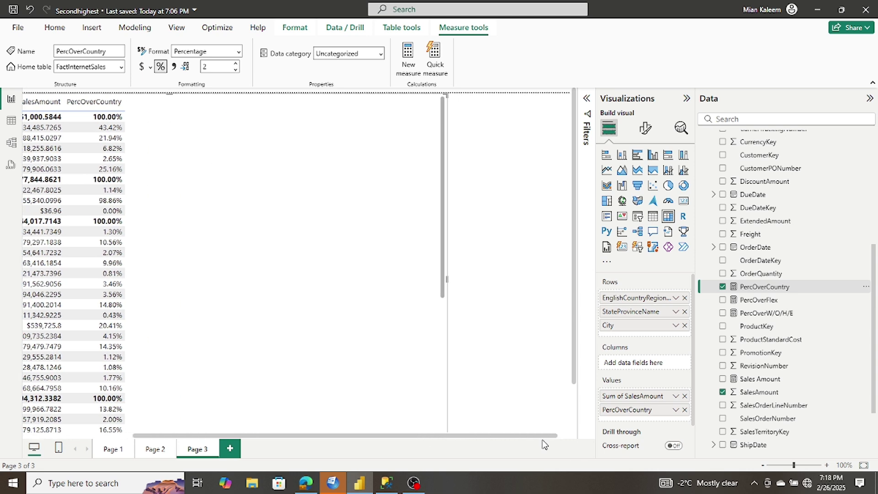
click(520, 325)
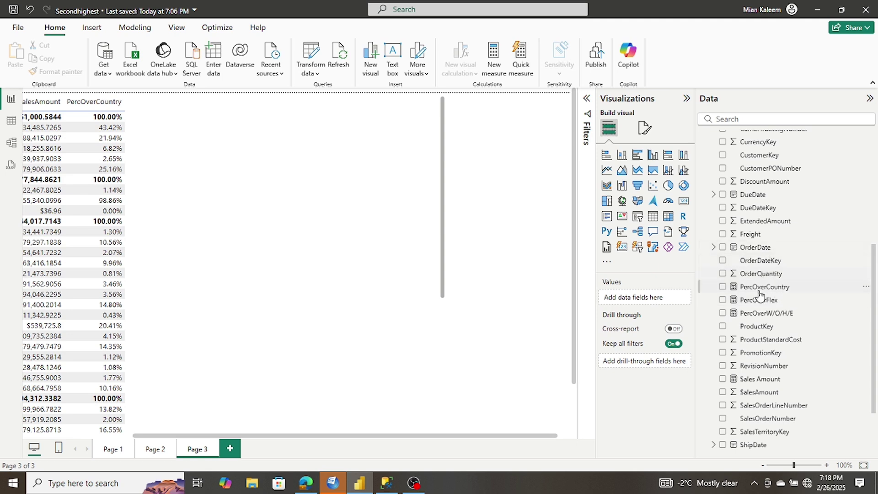
click(757, 288)
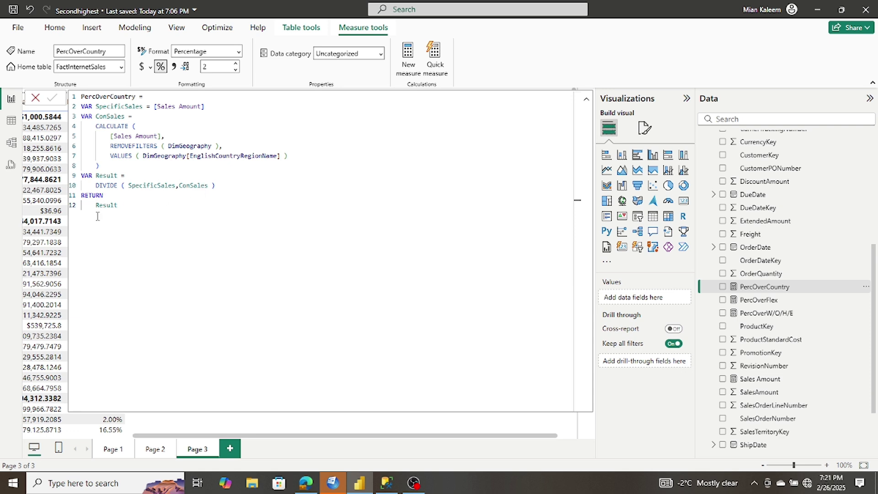
key(ctrl+a)
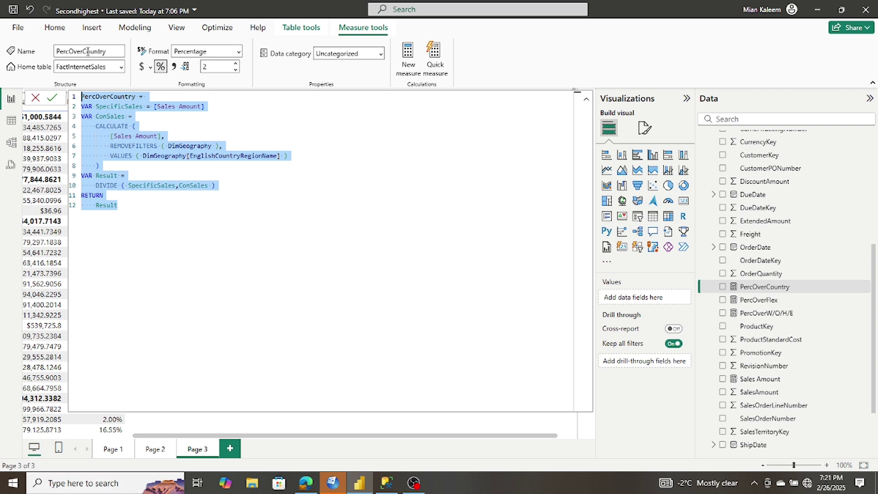
click(37, 98)
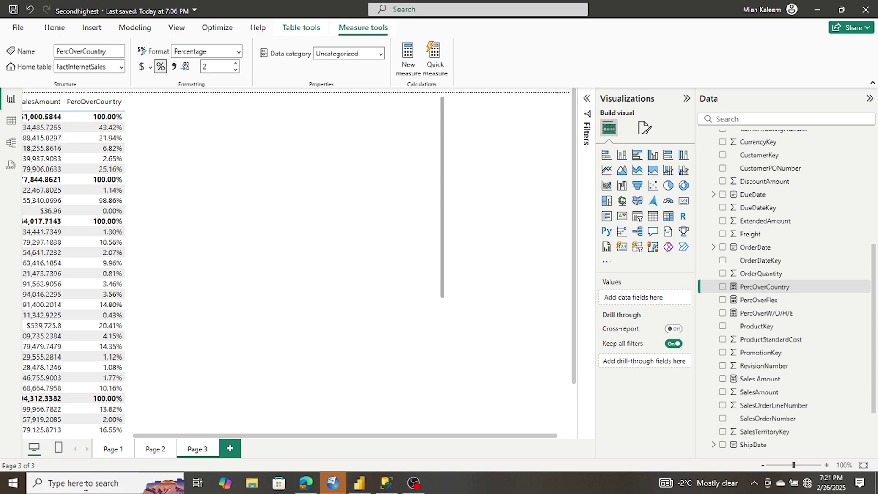
Switch to Word 2016 and create a blank document.
click(100, 482)
text(word)
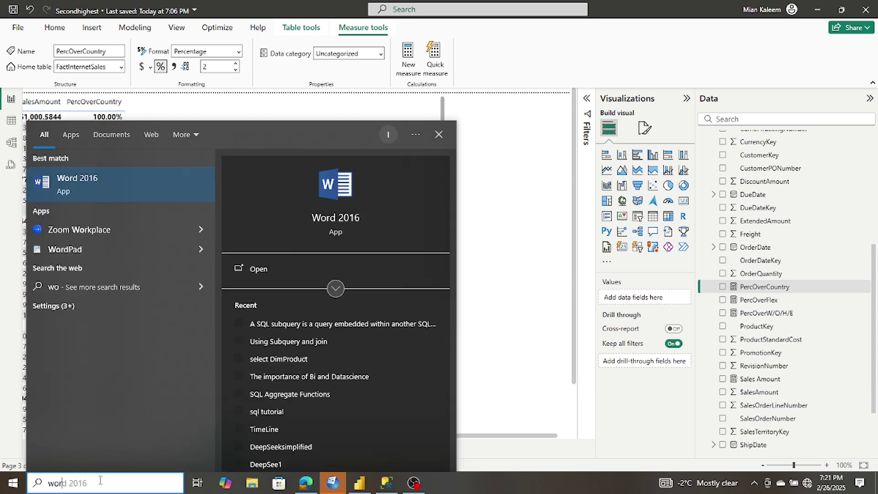
click(86, 182)
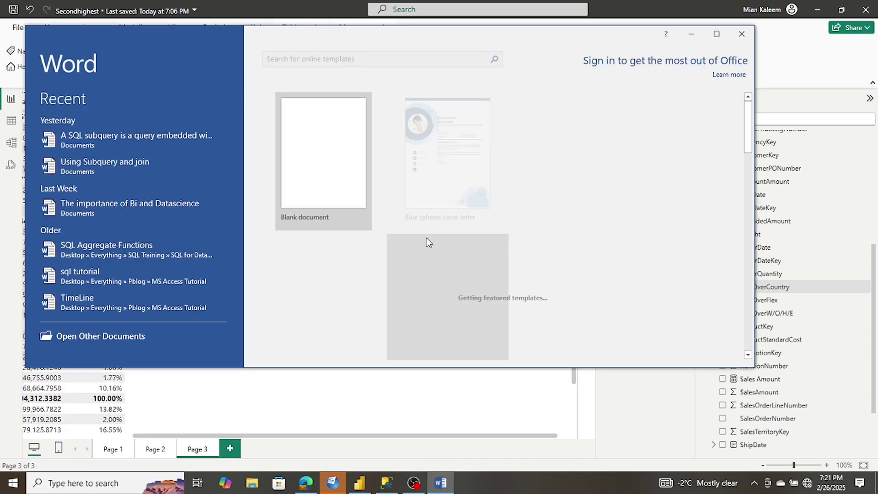
click(315, 108)
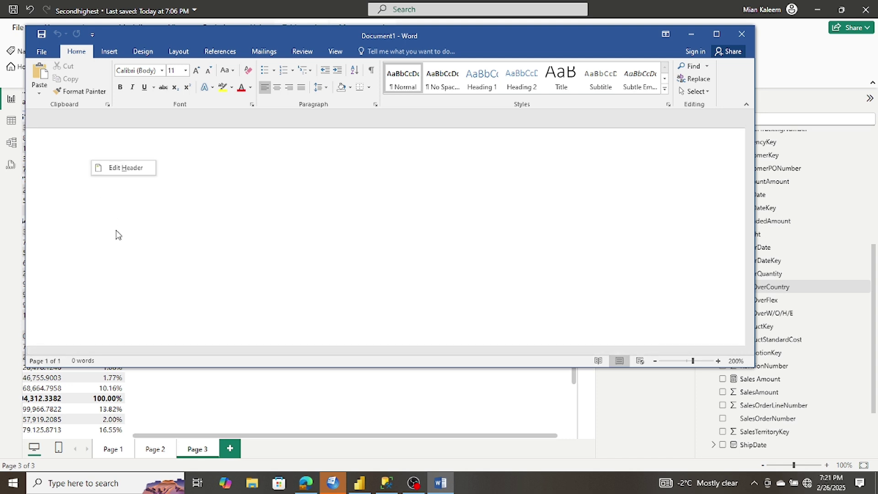
Paste the copied DAX formula with its source formatting and move the Word window clear of the Power BI field list.
right_click(90, 247)
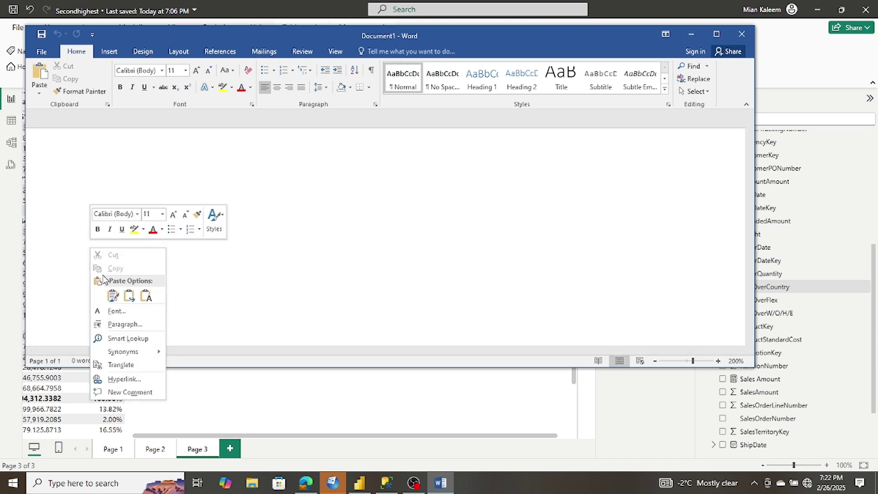
click(113, 295)
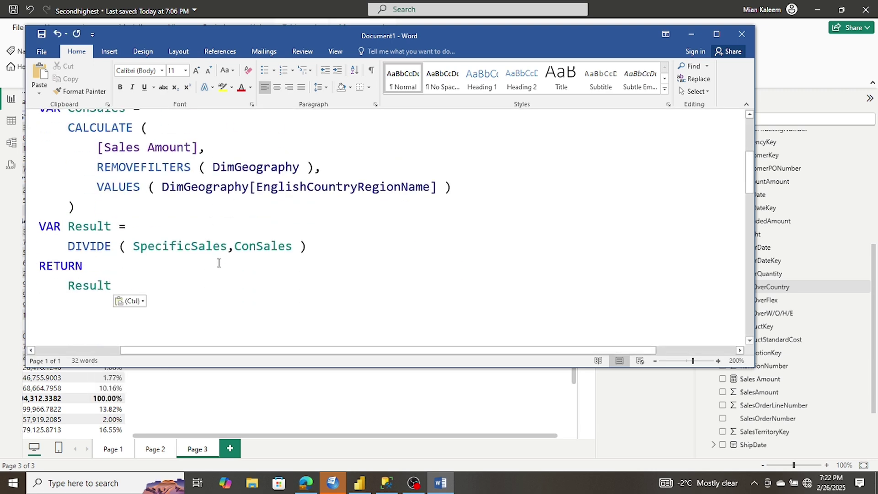
scroll(218, 262, up, 3)
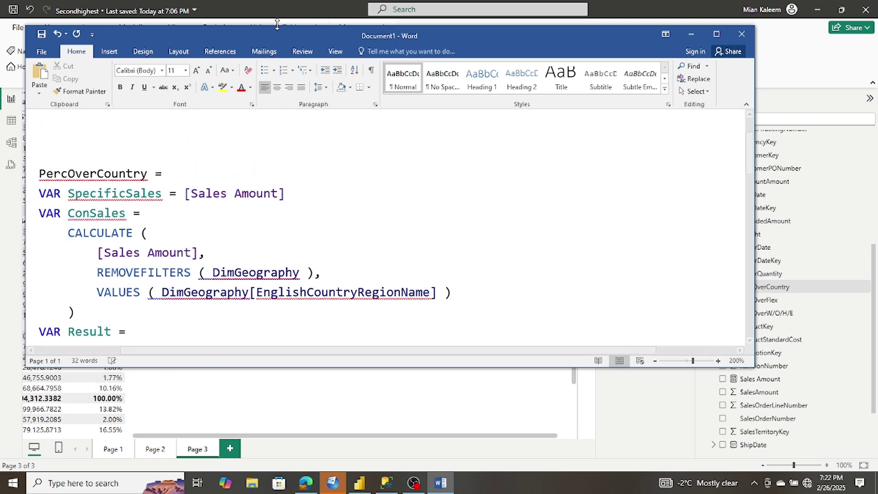
mouse_move(278, 34)
mouse_down()
mouse_move(344, 46)
mouse_move(390, 145)
mouse_move(326, 171)
mouse_move(316, 149)
mouse_move(119, 122)
mouse_move(174, 108)
mouse_move(277, 183)
mouse_move(183, 118)
mouse_up()
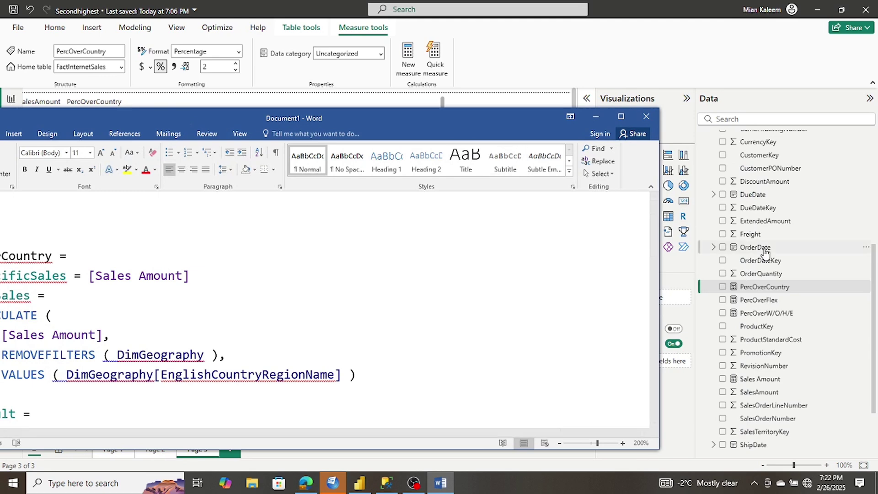
Create a new measure in the FactInternetSales table of the Power BI report and name it PercOverCountry in its formula.
scroll(764, 251, up, 4)
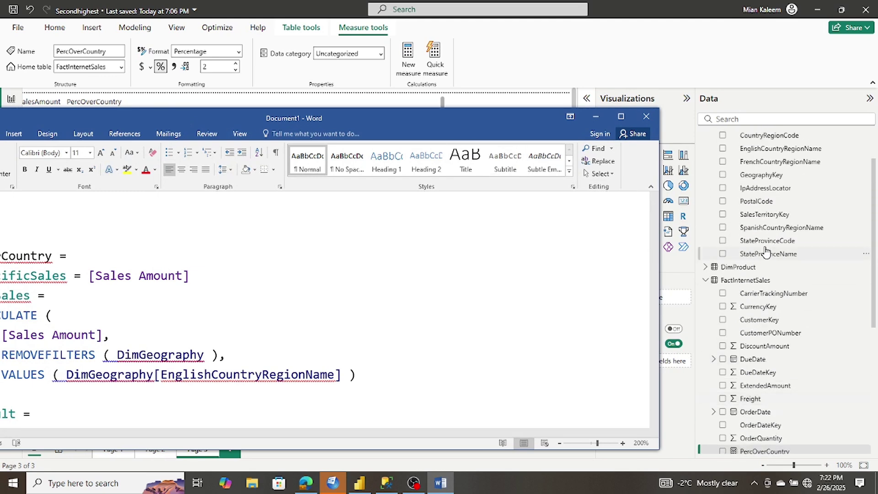
click(750, 284)
right_click(750, 284)
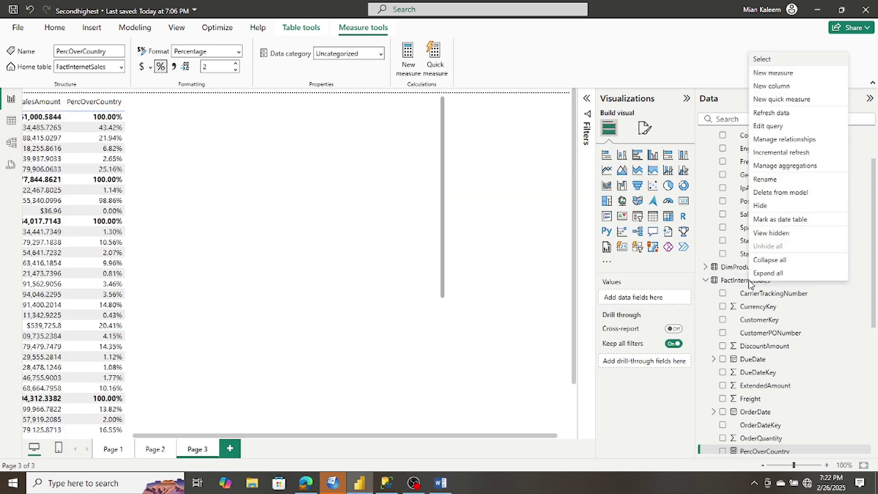
click(772, 73)
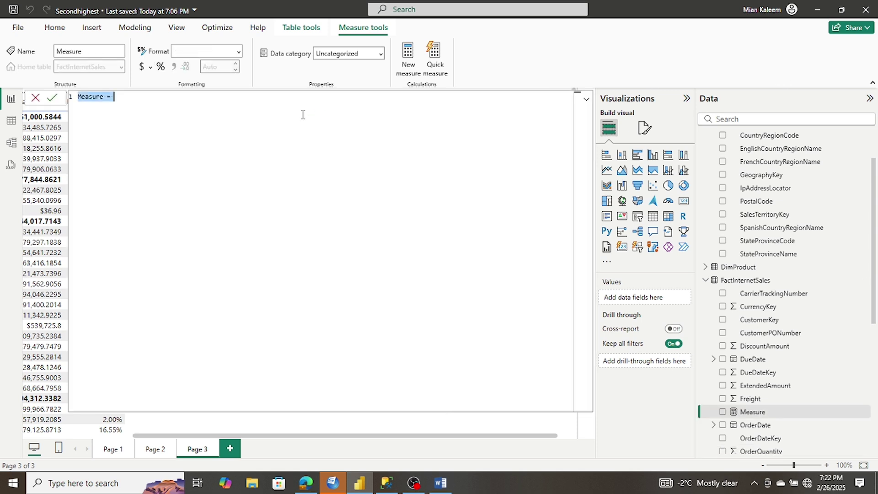
double_click(79, 97)
text(Pe)
text(rc)
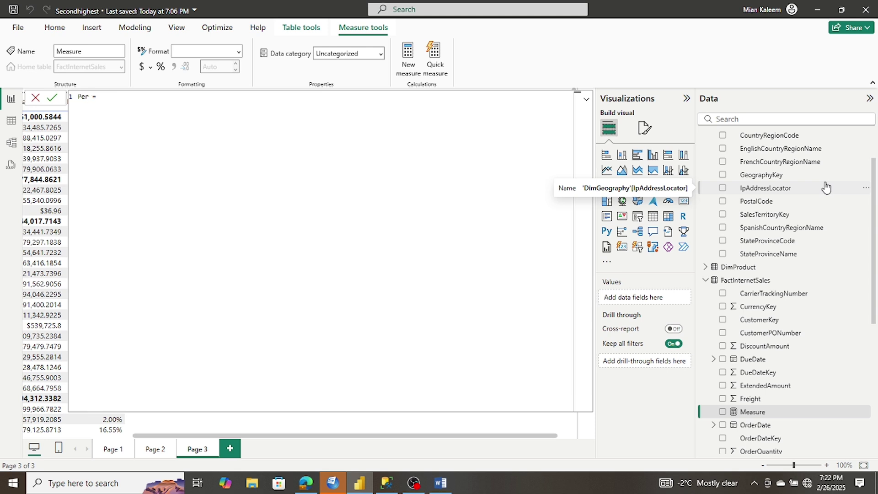
text(OverCountry)
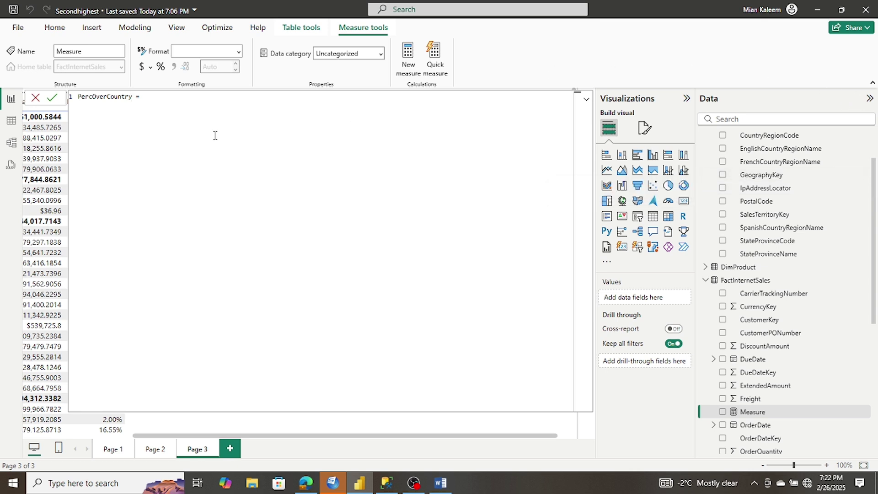
Check the reference formula in Word, then start a variable named SpecificsSales on the second line of the measure's formula.
click(169, 100)
key(shift+Return)
click(442, 483)
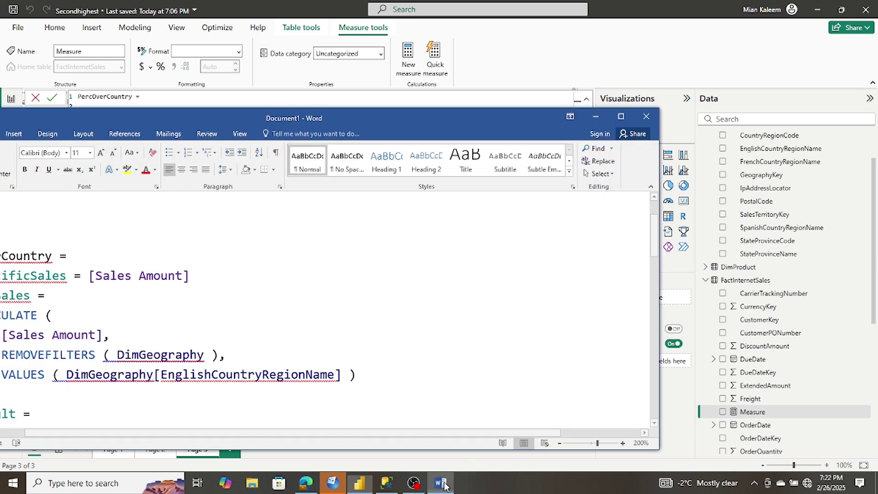
drag(421, 125, 581, 101)
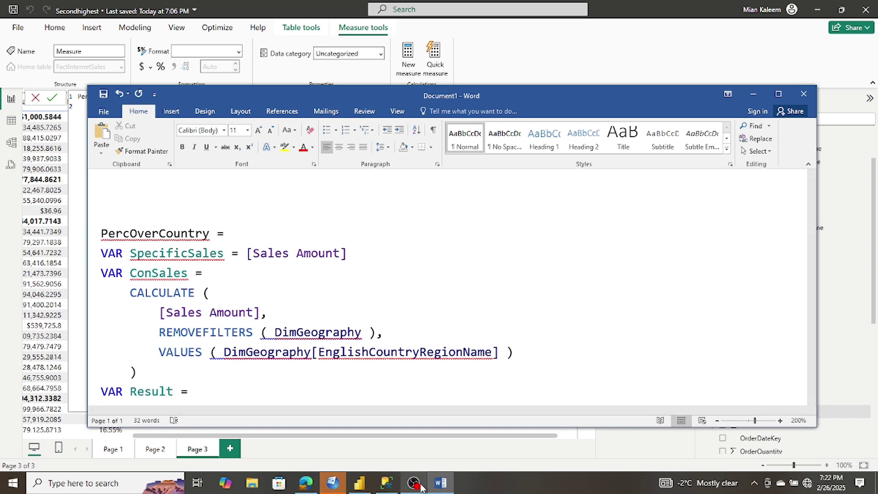
mouse_move(443, 485)
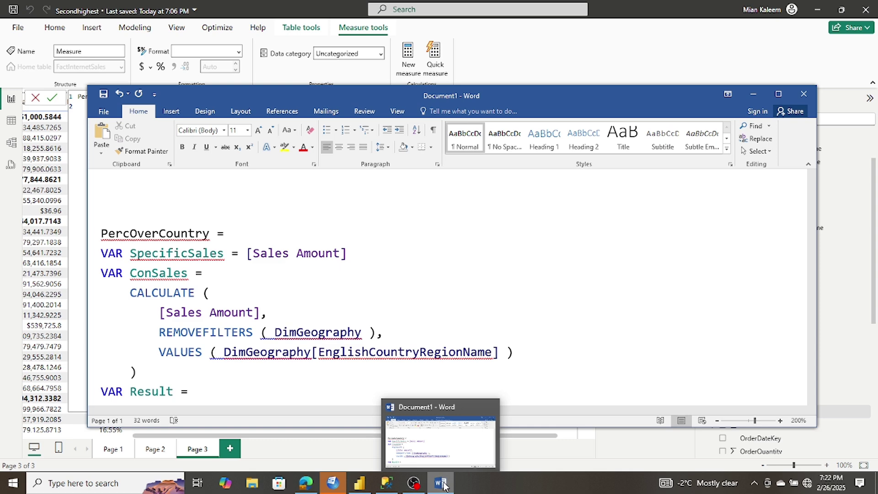
click(443, 485)
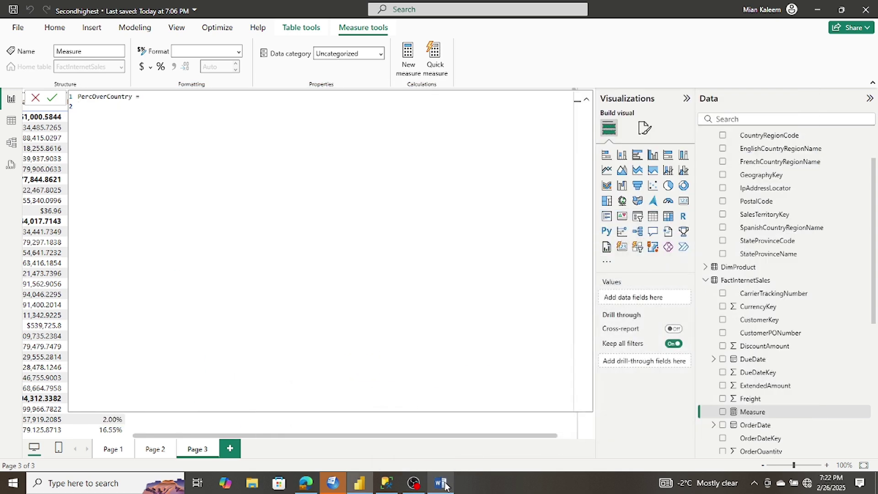
text(var)
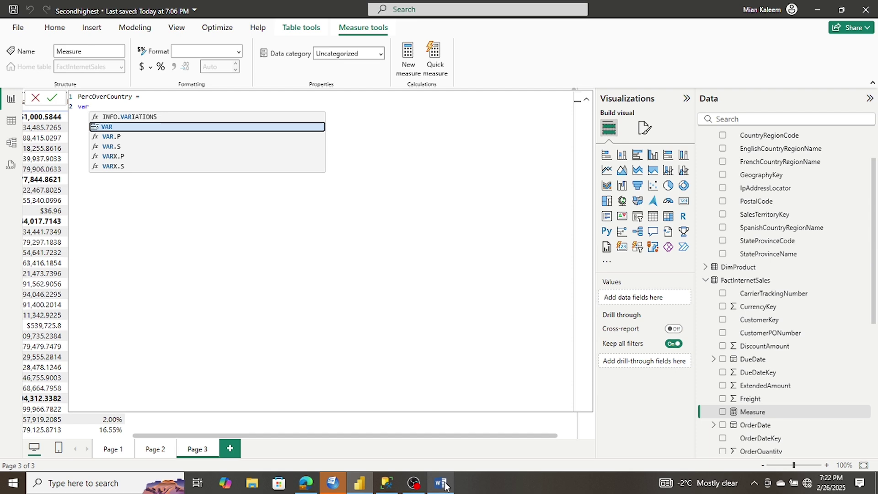
click(444, 485)
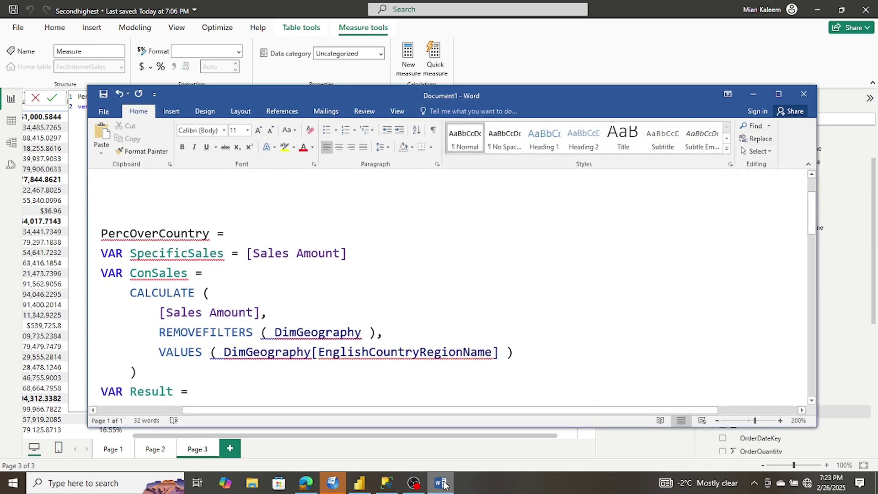
click(443, 485)
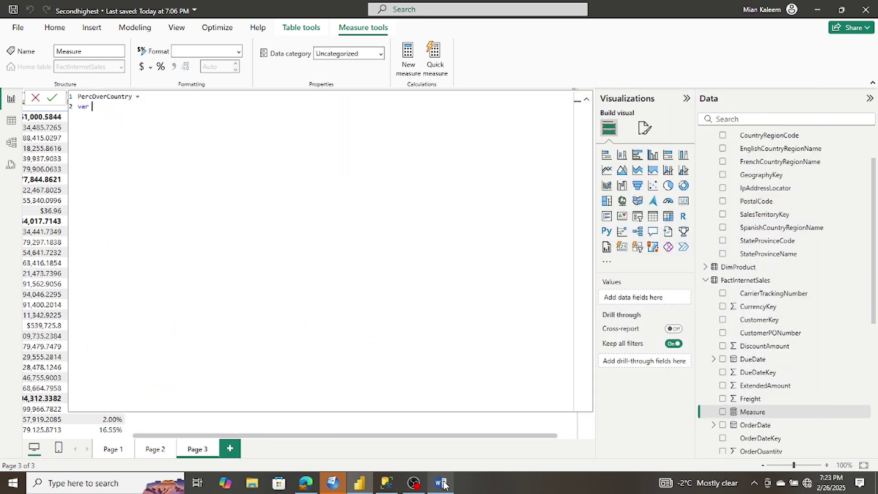
text(SpecificsSales=)
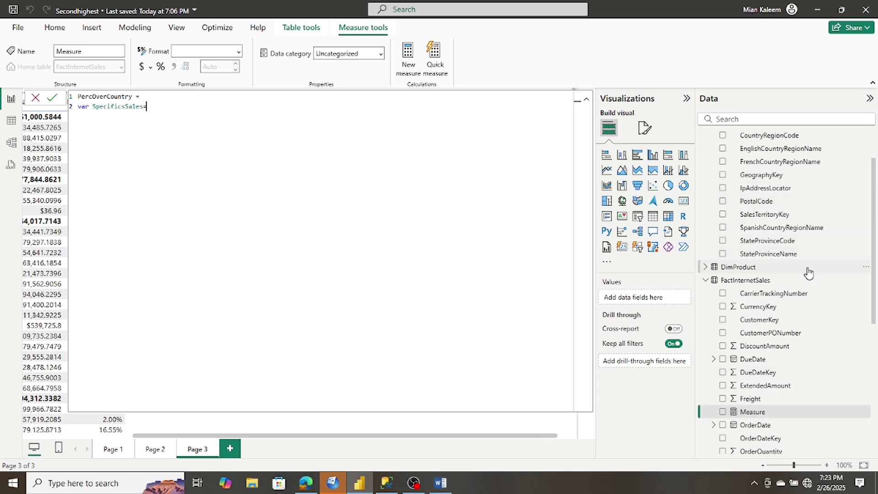
Try to pick the Sales Amount measure from the FactInternetSales fields as the variable's value.
scroll(806, 256, down, 5)
scroll(782, 196, down, 3)
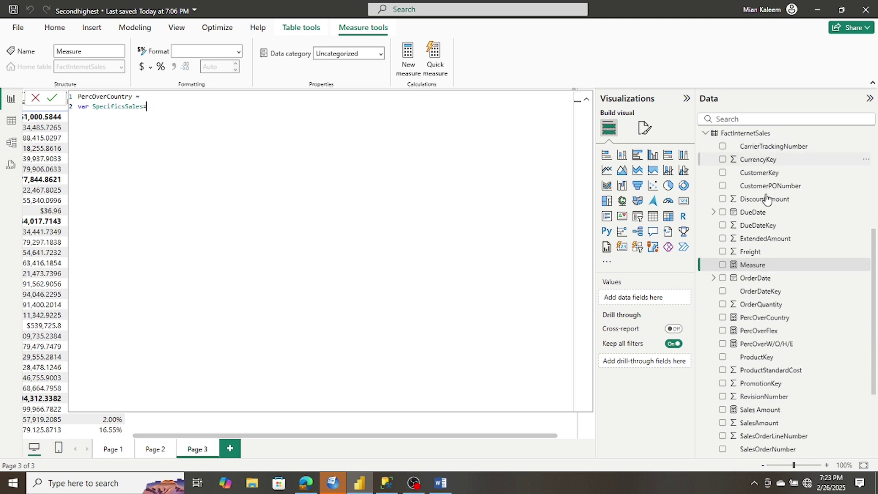
scroll(766, 198, down, 3)
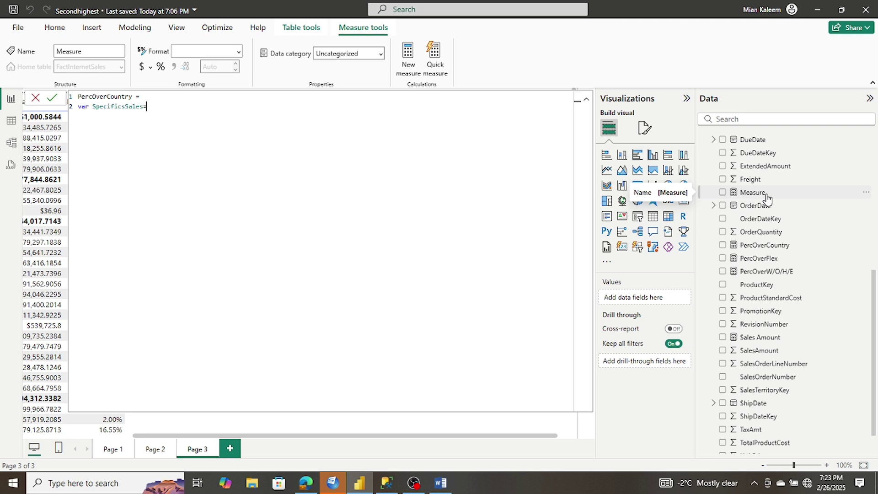
click(759, 341)
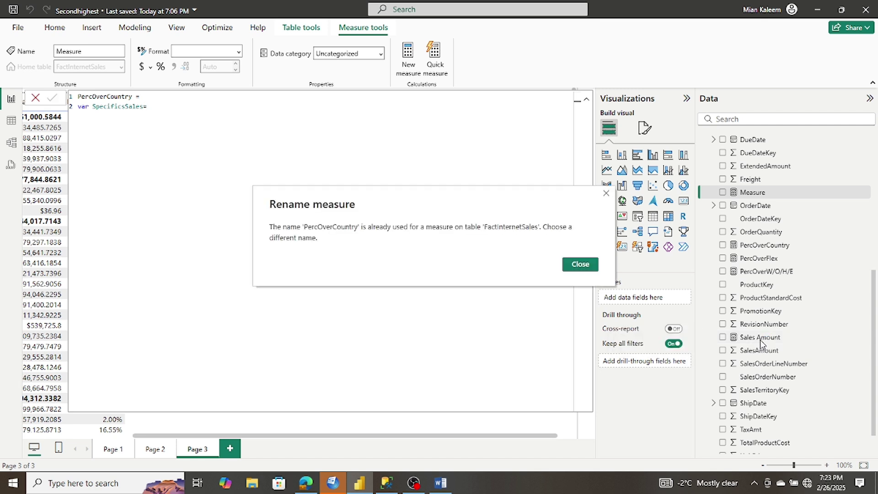
click(578, 264)
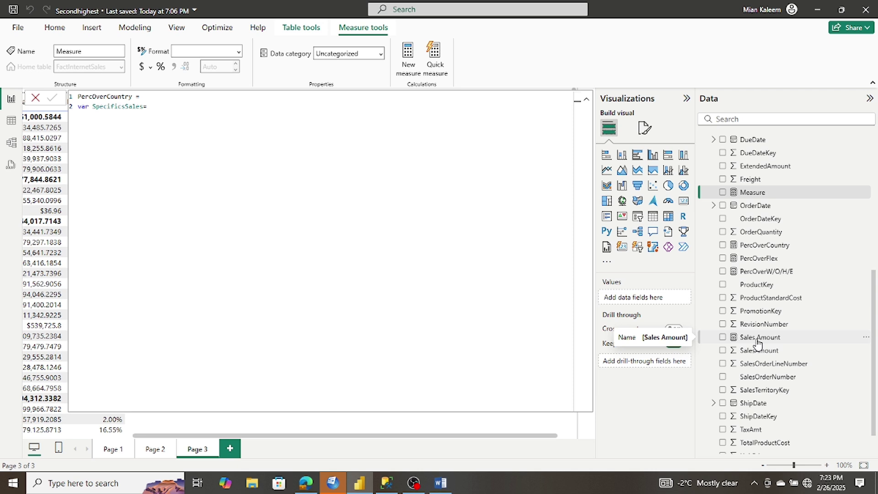
click(185, 105)
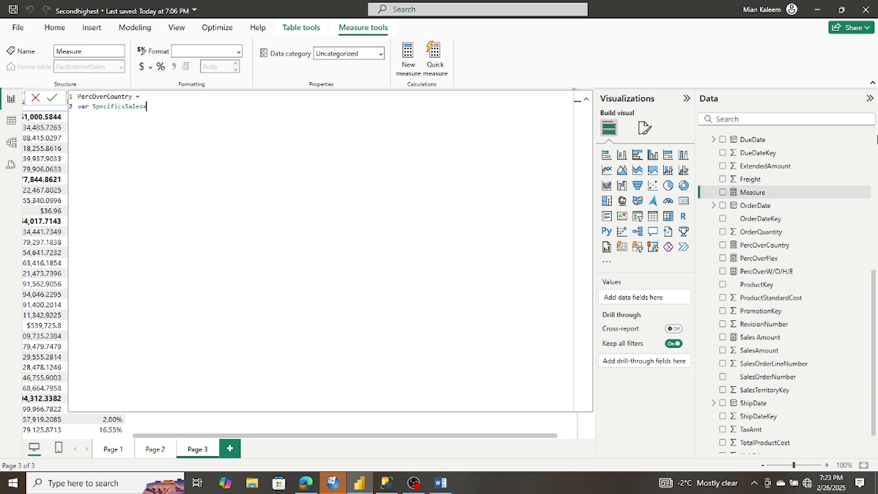
Assign FactInternetSales[Sales Amount] to the SpecificsSales variable using the formula suggestions.
text(sal)
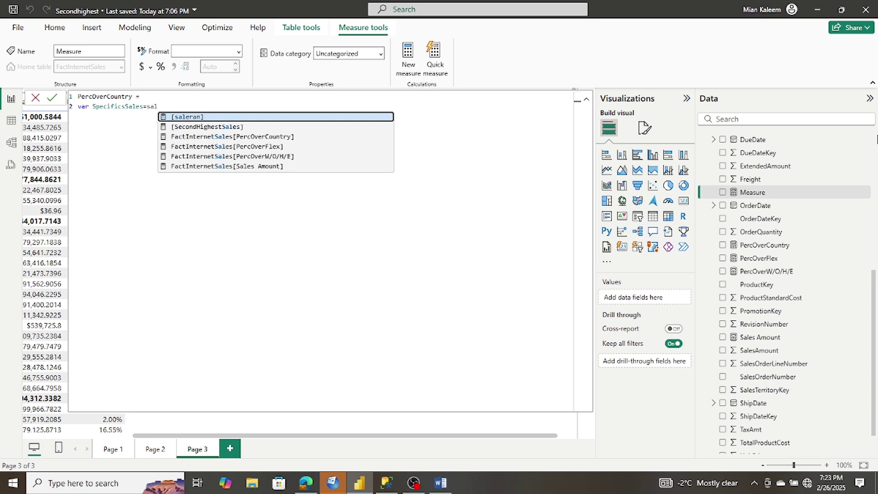
text(e)
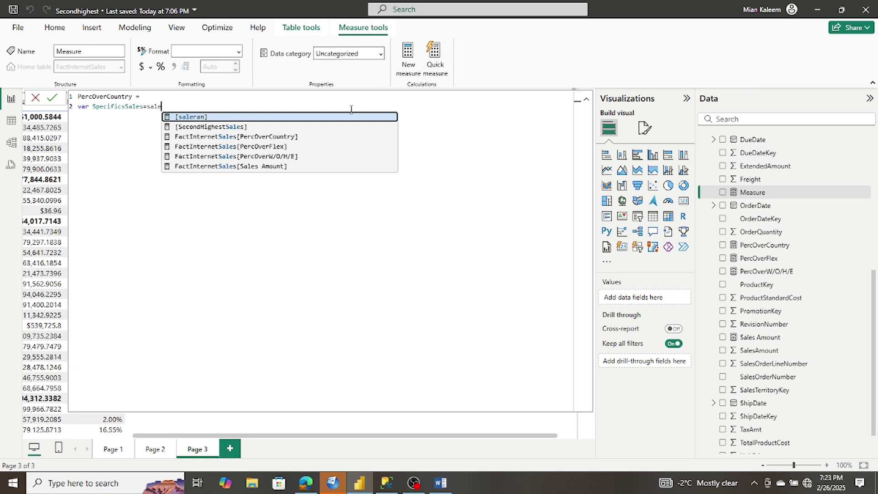
click(264, 167)
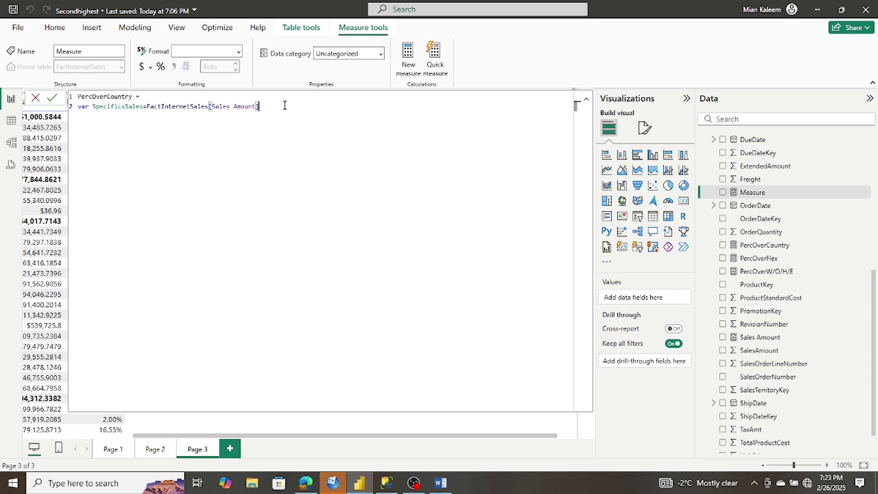
Following the reference formula in Word, declare a CountrySales variable on line 3 and open a CALCULATE function on line 4.
key(shift+Return)
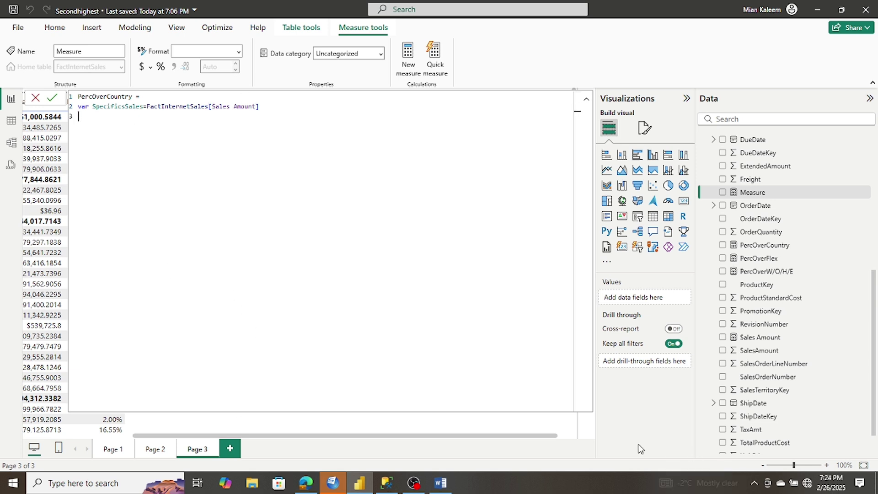
click(434, 484)
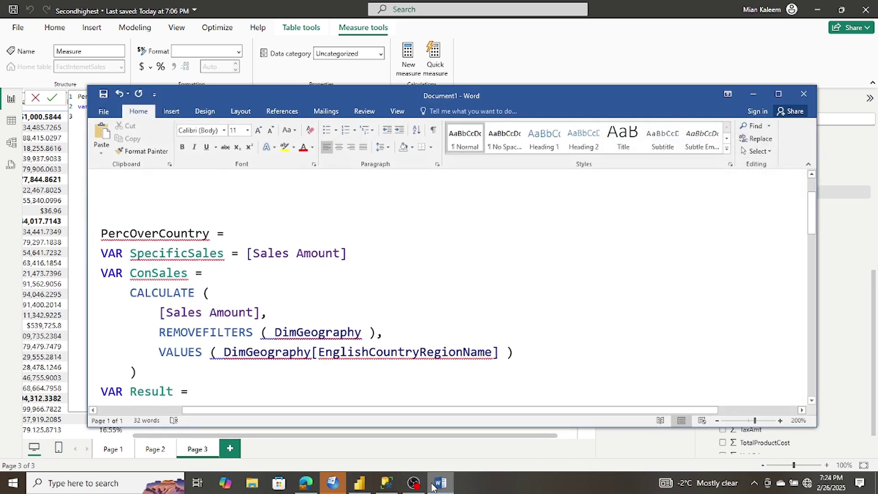
click(433, 485)
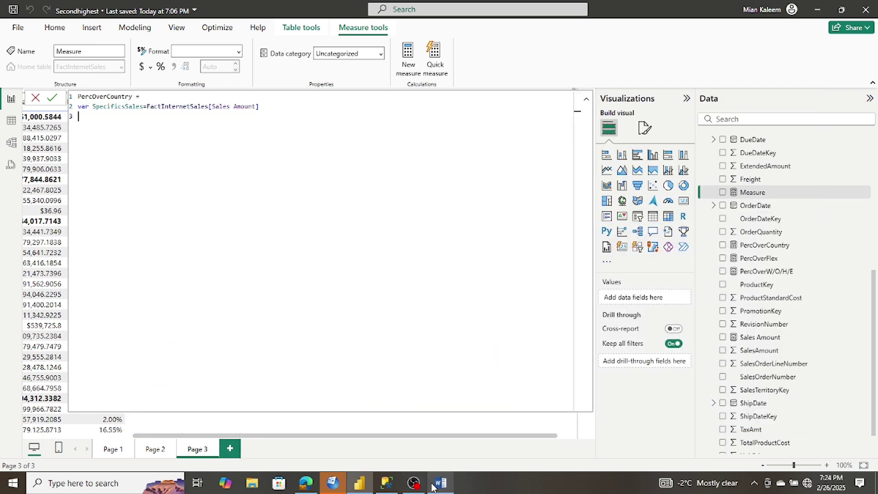
text(var CountrySales)
click(432, 485)
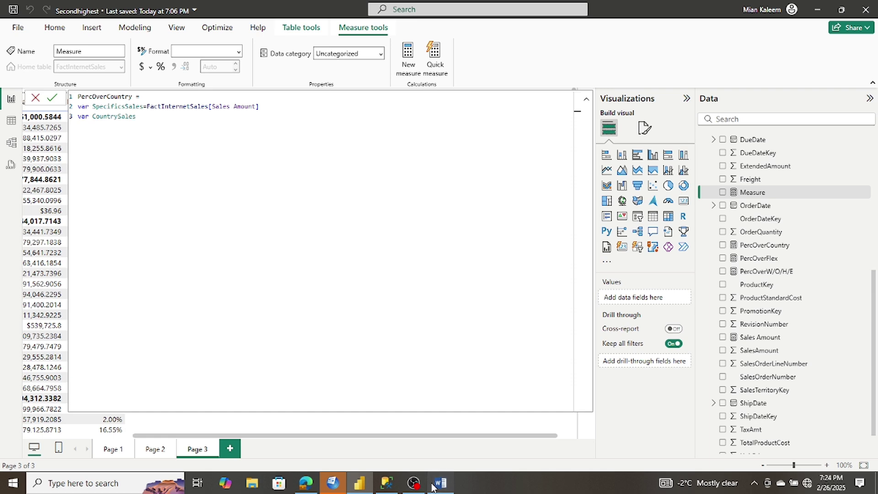
click(432, 485)
text(=)
key(Return)
text(Calculate)
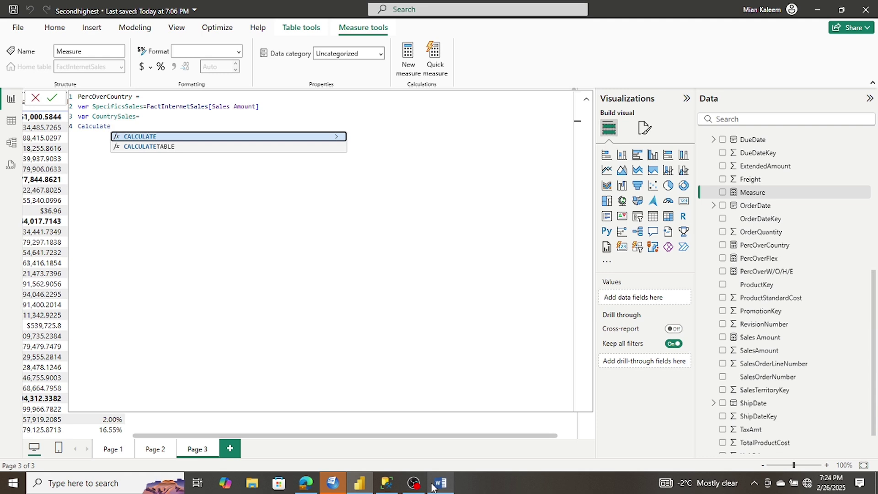
click(127, 135)
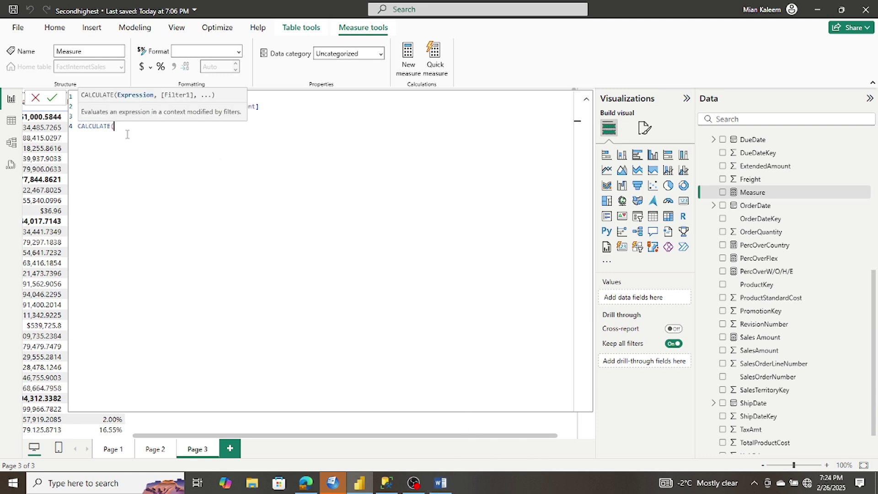
Enter FactInternetSales[Sales Amount] followed by a comma as CALCULATE's expression on line 5, checking against the formula in Word.
click(433, 480)
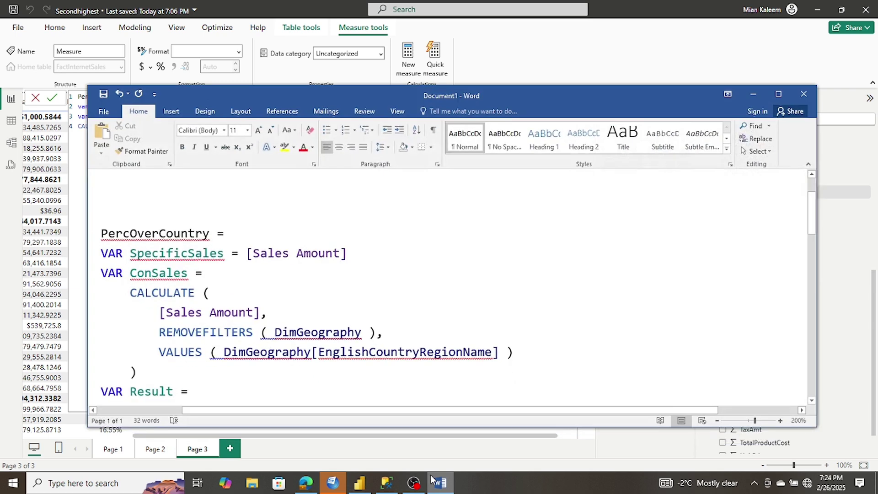
click(433, 481)
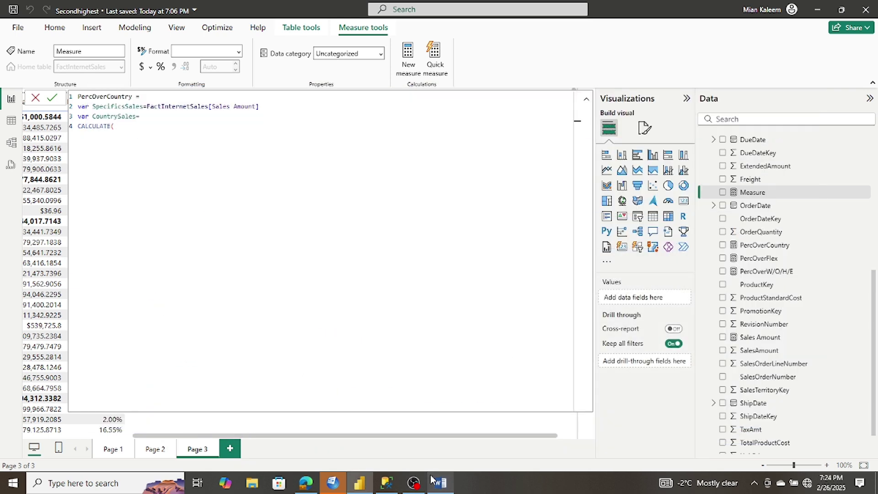
key(shift+Return)
text(sa)
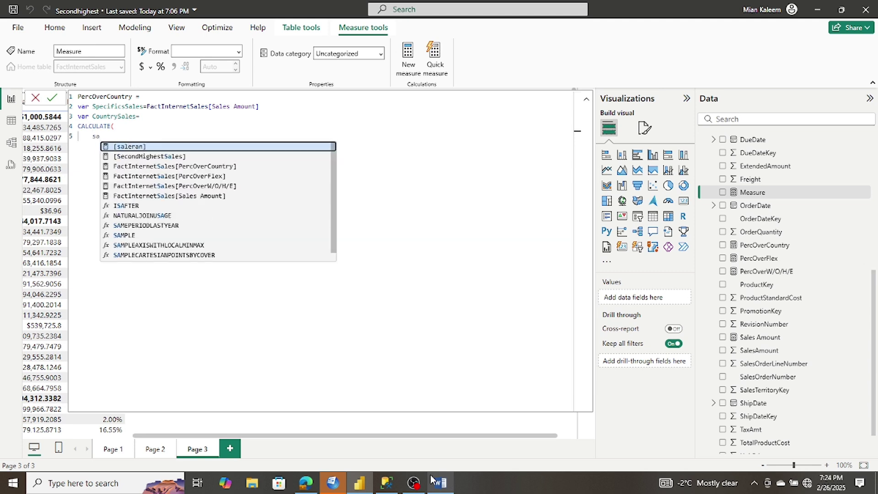
text(les)
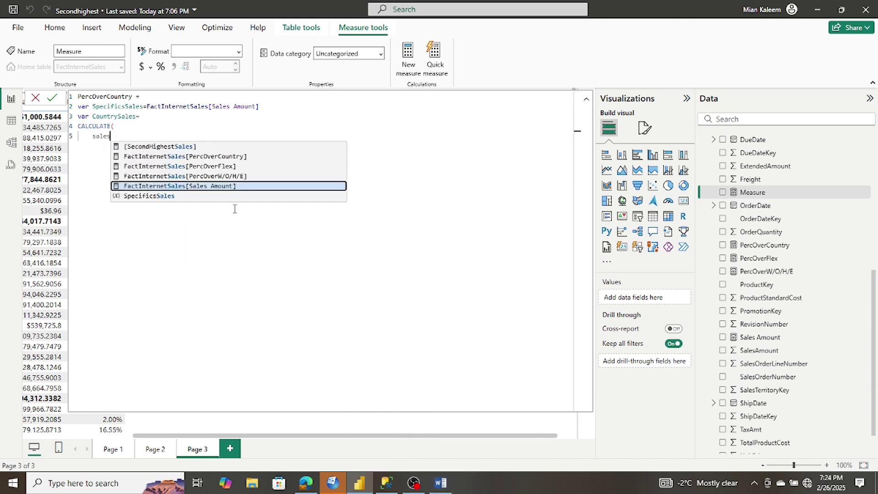
click(194, 186)
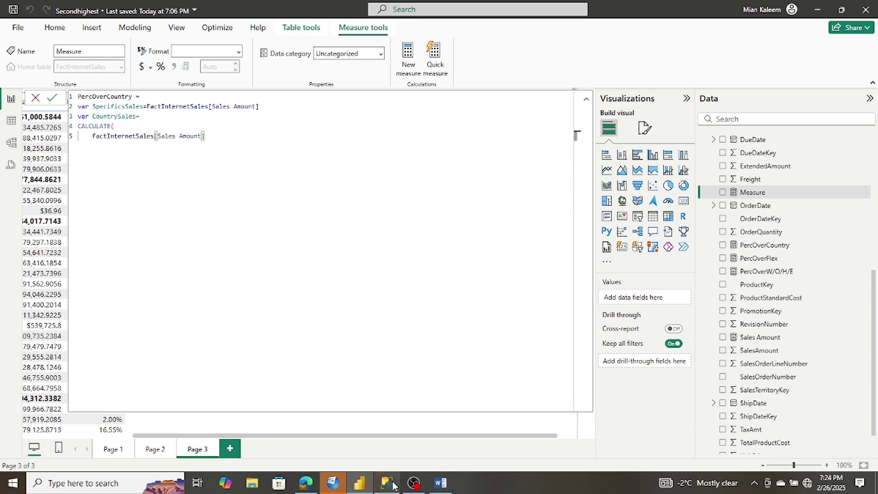
click(440, 483)
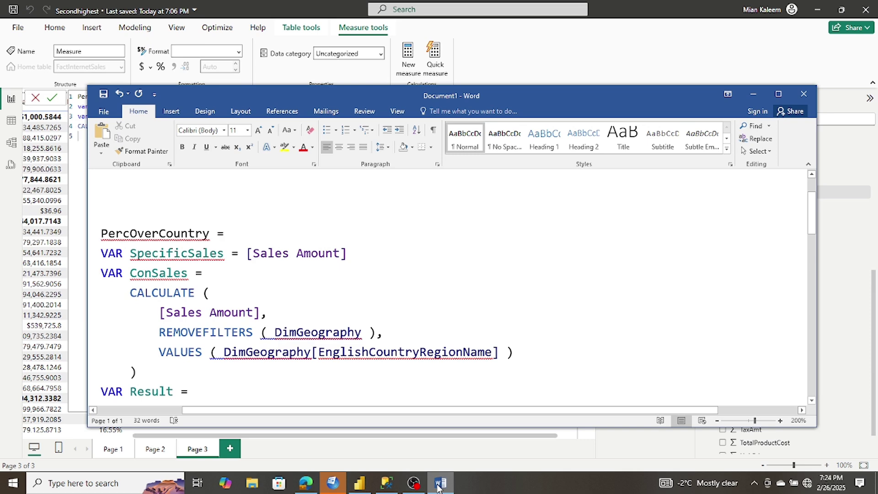
click(438, 485)
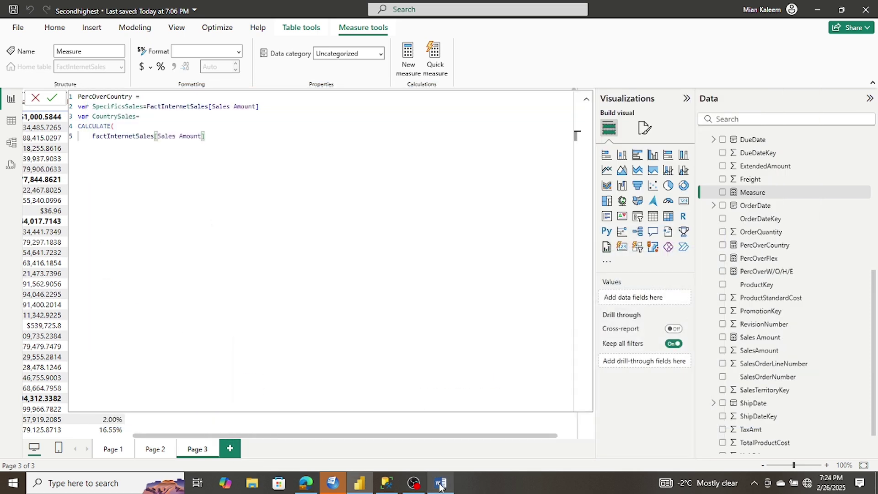
text(,)
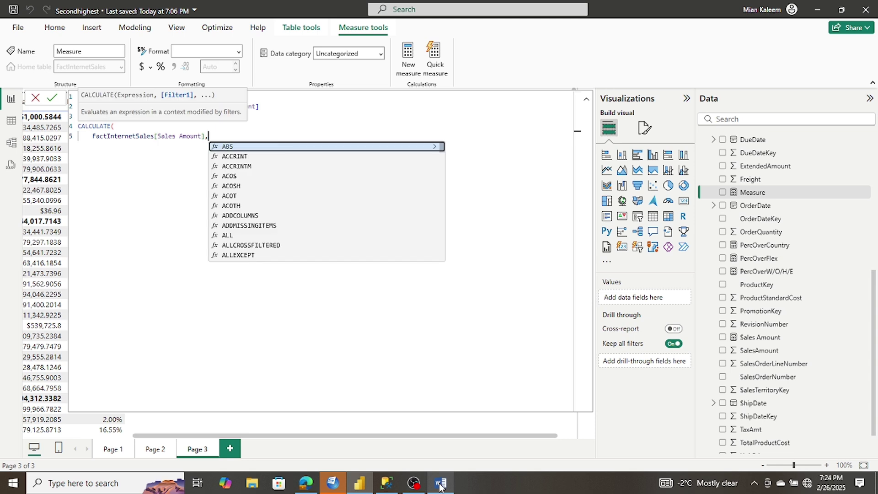
Open a REMOVEFILTERS function on line 6 as CALCULATE's first filter, checking its argument in the Word reference formula.
key(shift+Return)
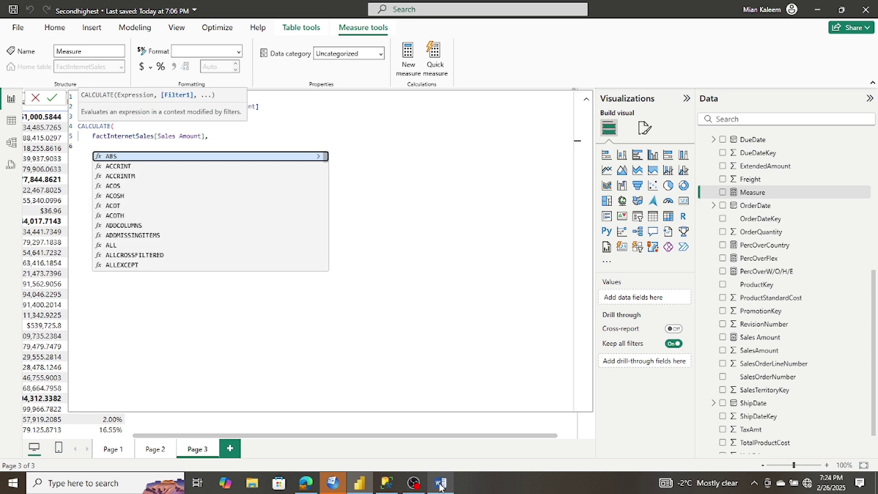
text(Rem)
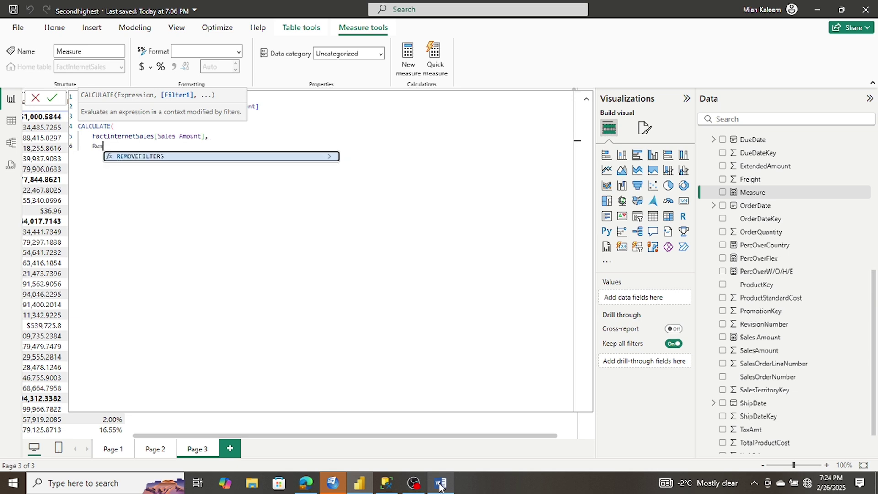
text(ove)
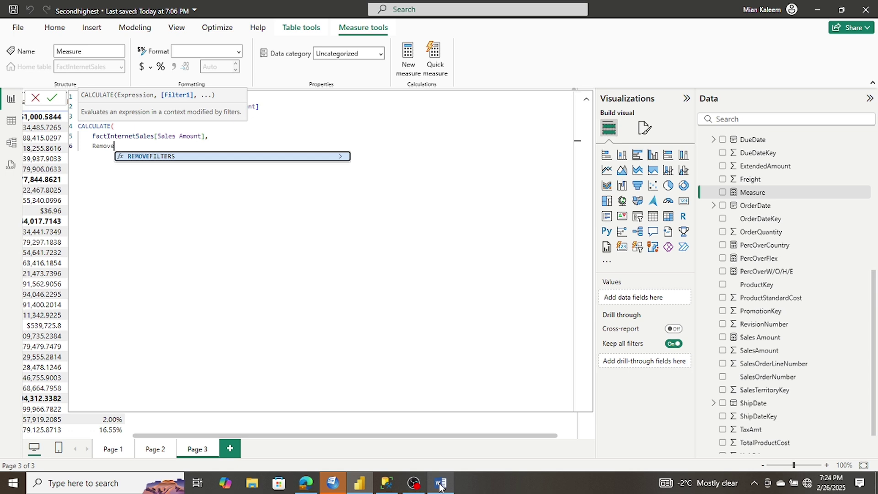
click(157, 157)
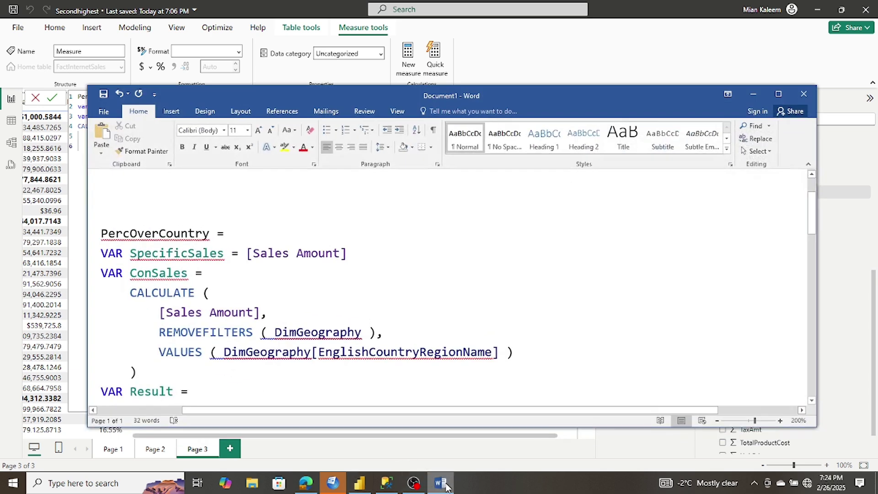
click(441, 483)
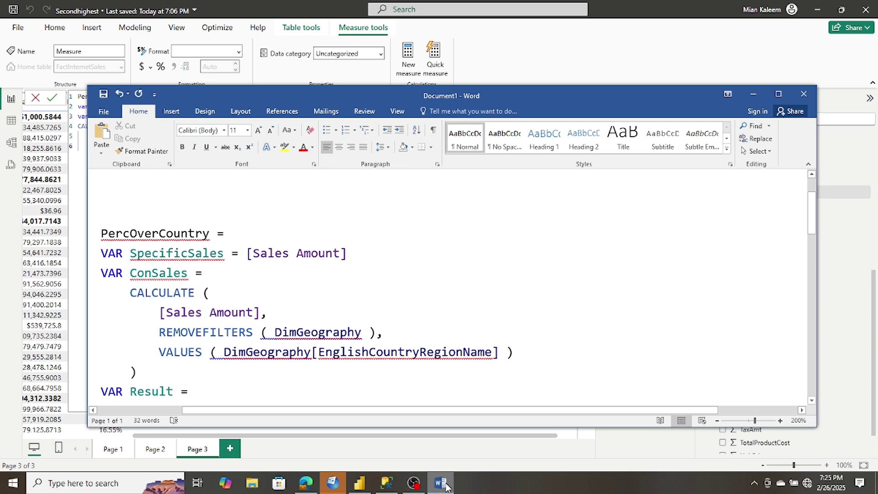
click(442, 484)
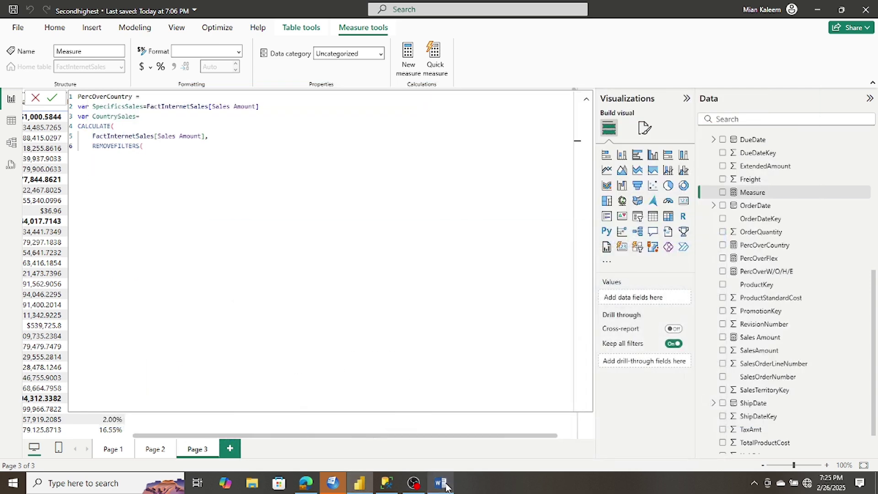
Enter the DimGeography table followed by a comma as the REMOVEFILTERS argument.
text(Dim)
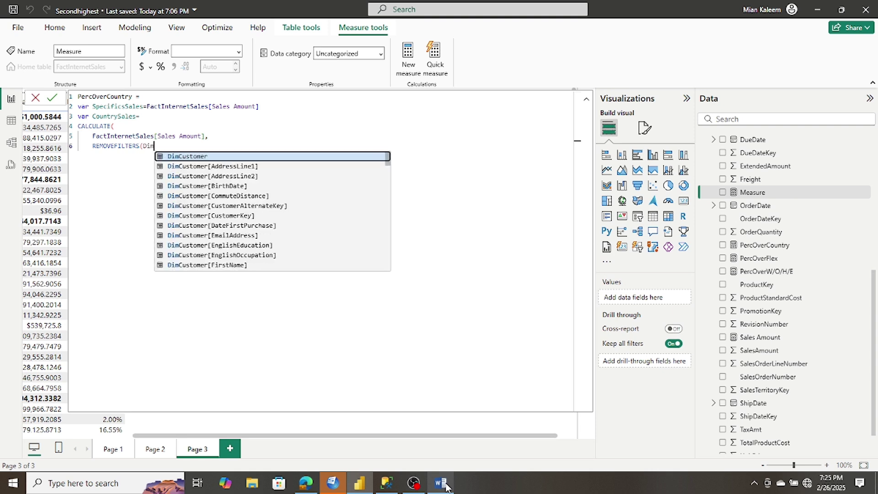
text(ge)
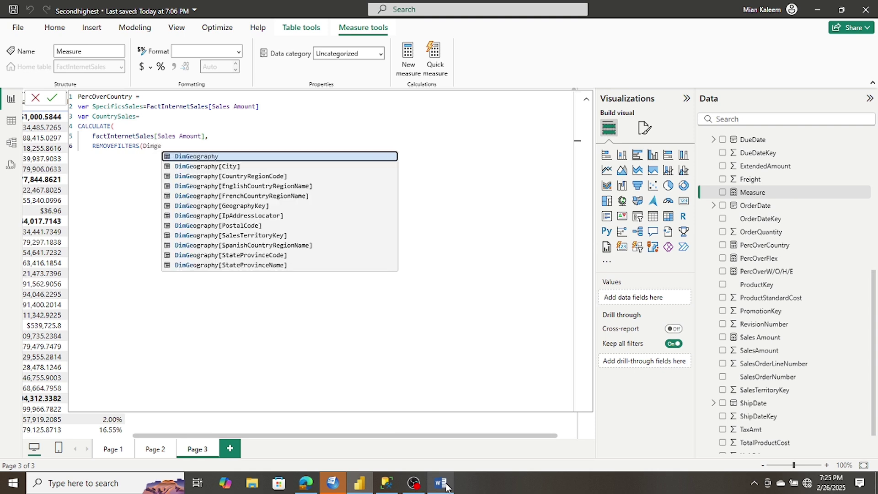
click(196, 157)
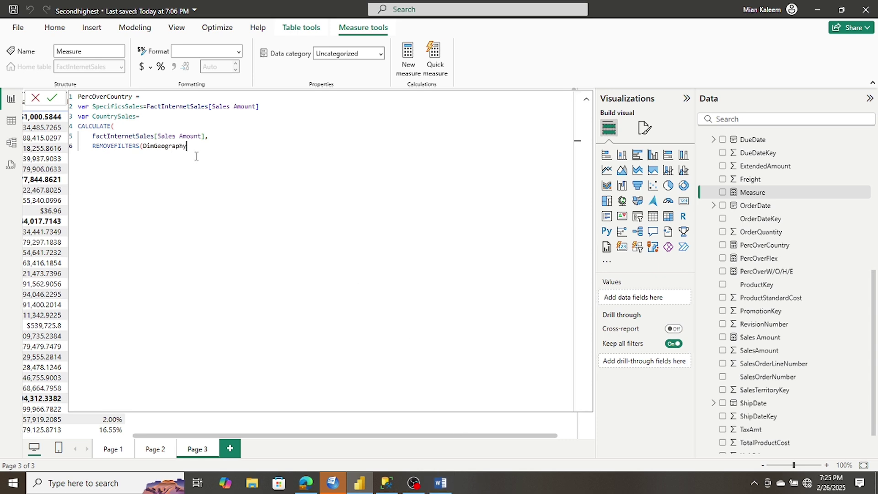
text(,)
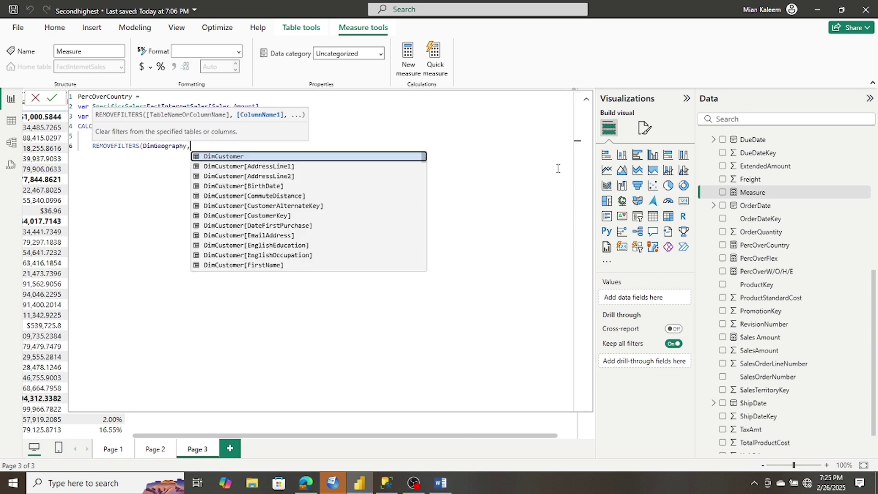
Compare line 6 with the reference formula in Word and insert the closing parenthesis after DimGeography, before the comma.
click(440, 483)
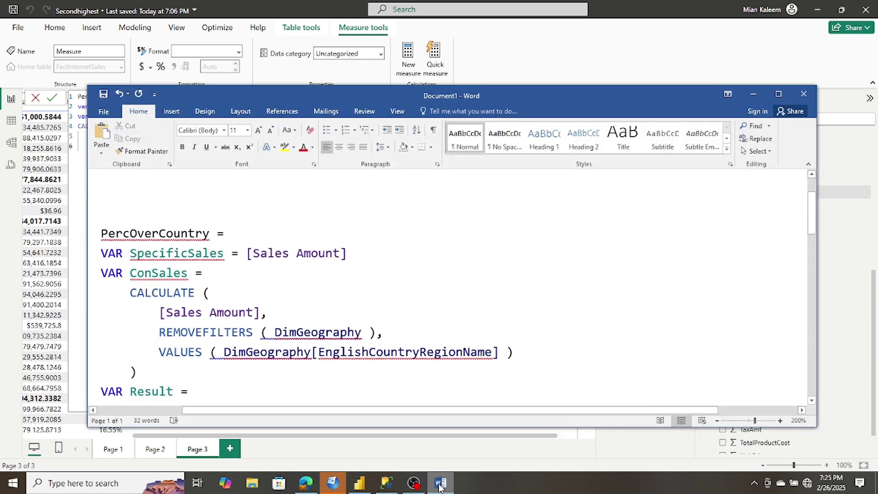
click(439, 486)
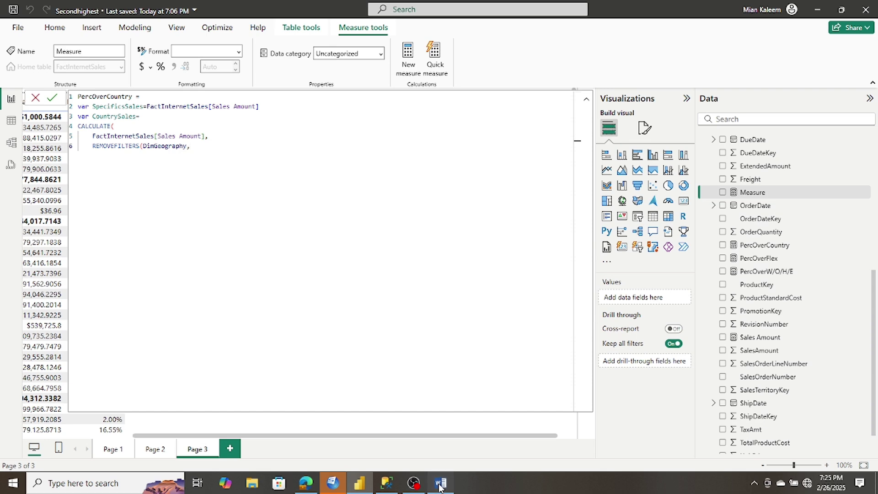
click(439, 485)
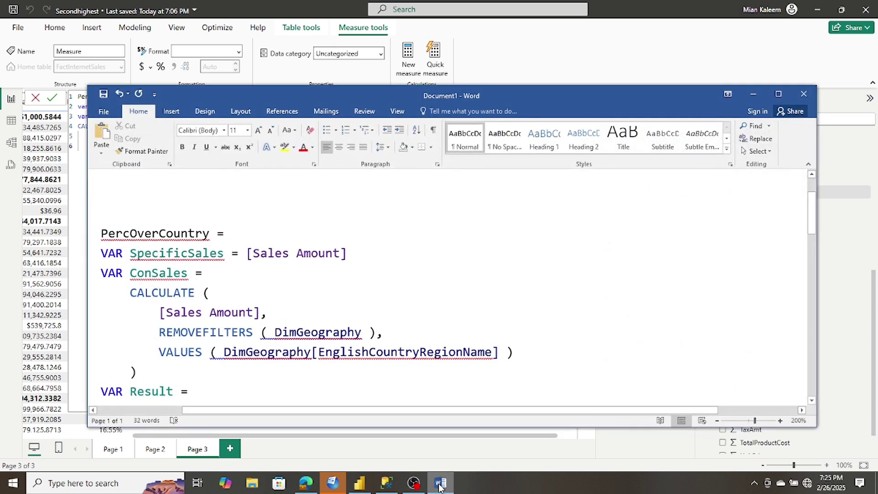
click(439, 484)
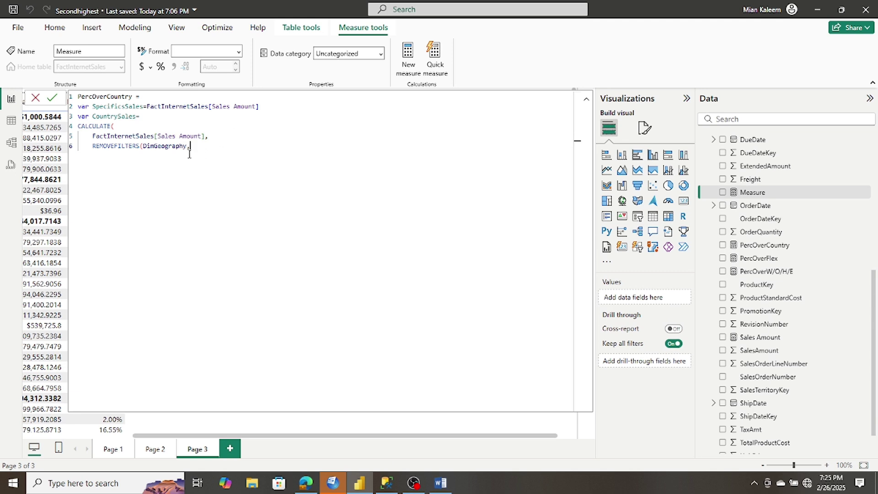
key(Left)
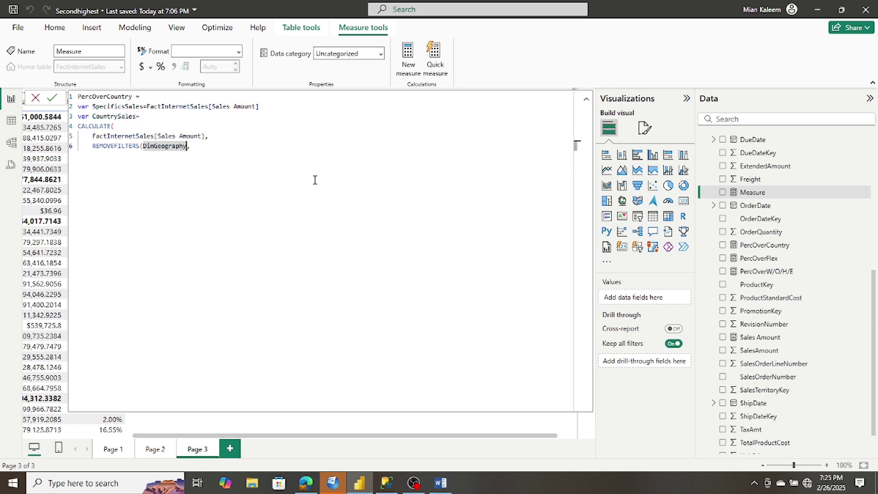
text())
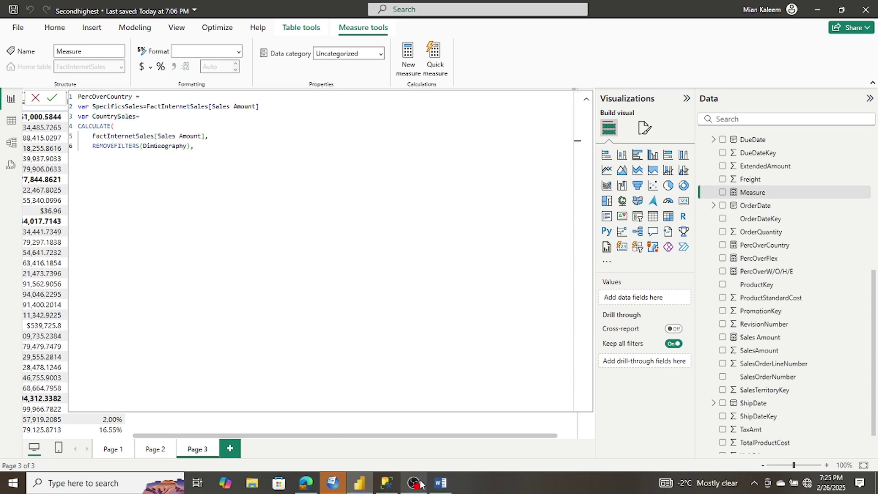
Following the reference formula in Word, open a VALUES function on line 7 as the second CALCULATE filter.
click(440, 482)
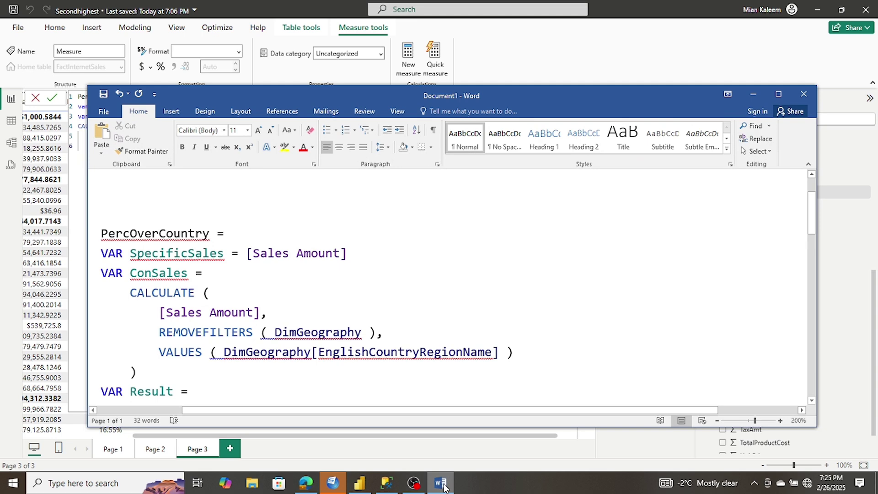
click(441, 484)
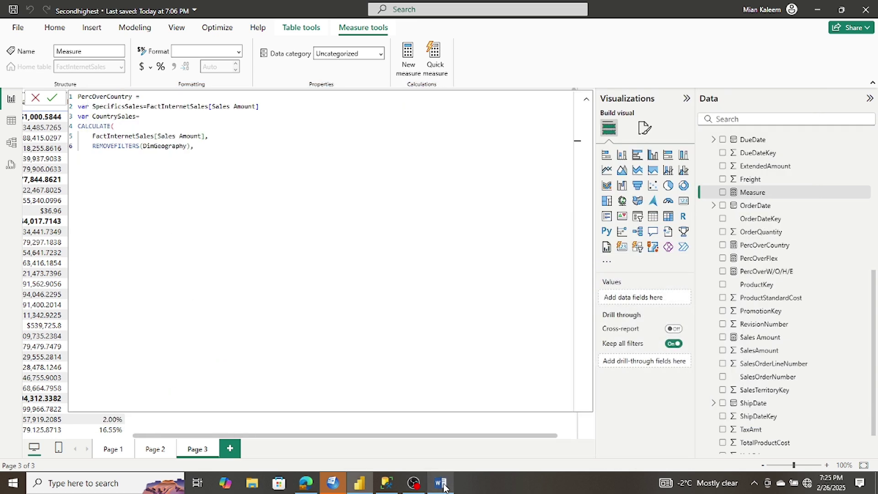
key(Return)
text(Values)
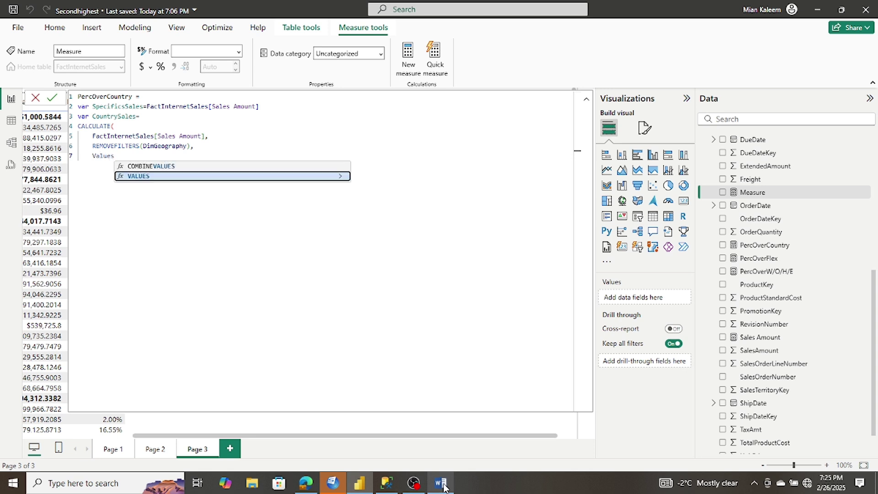
click(442, 483)
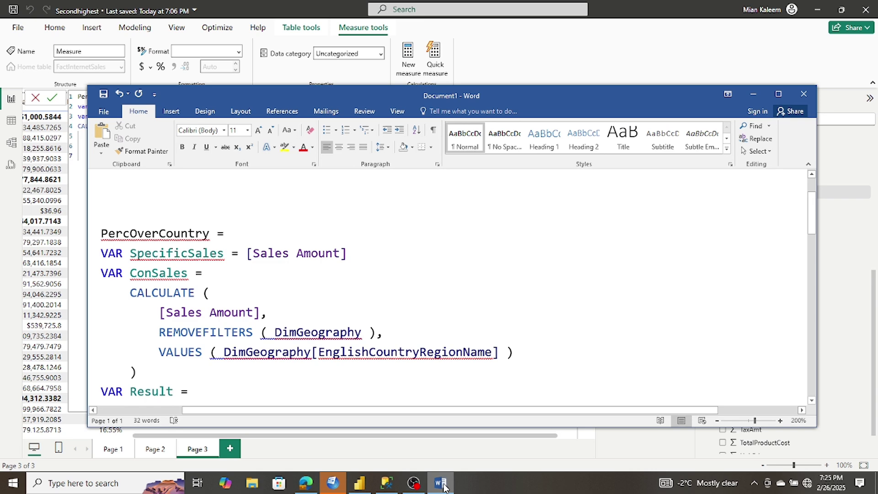
click(442, 486)
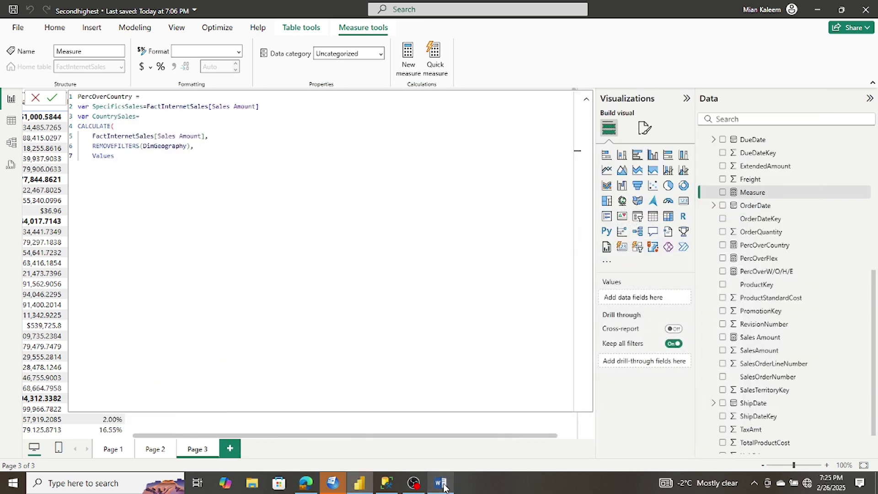
text(()
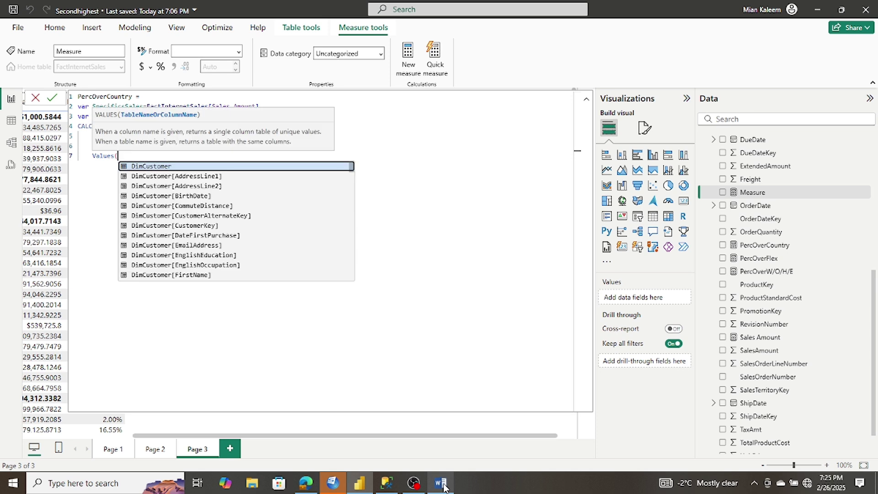
Enter DimGeography[EnglishCountryRegionName] as the VALUES argument using the formula suggestions and close the function.
text(dimg)
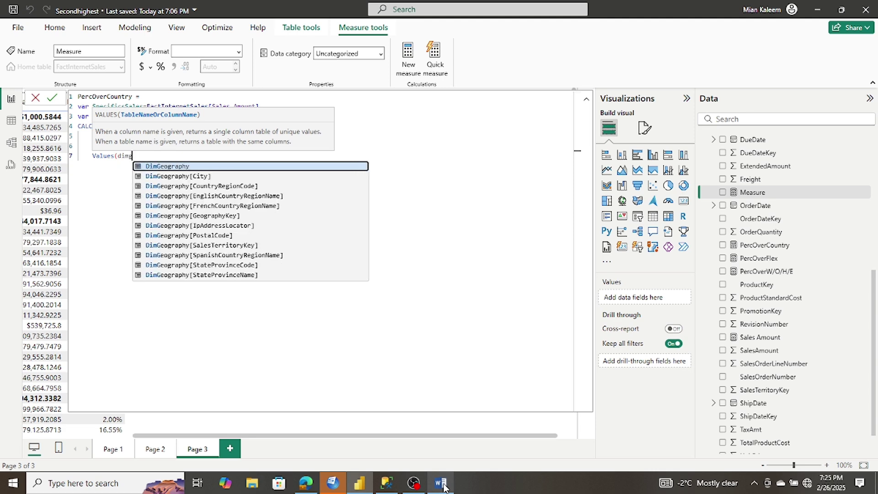
text(eography)
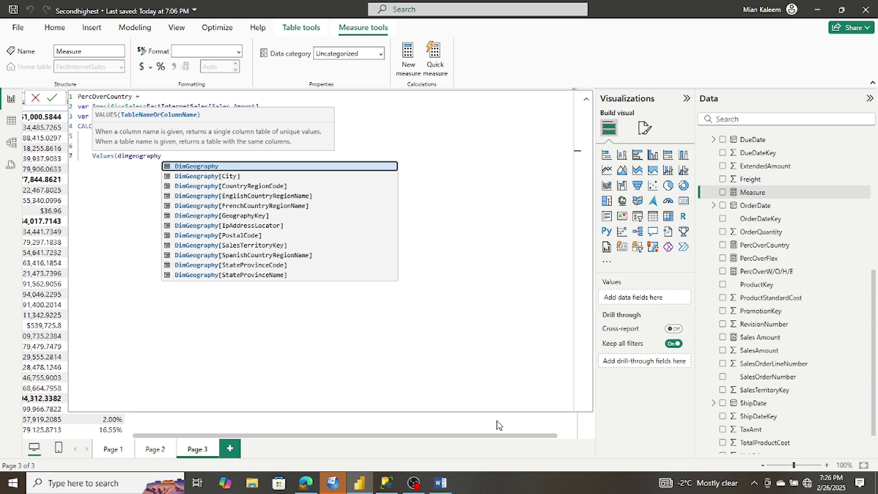
click(258, 196)
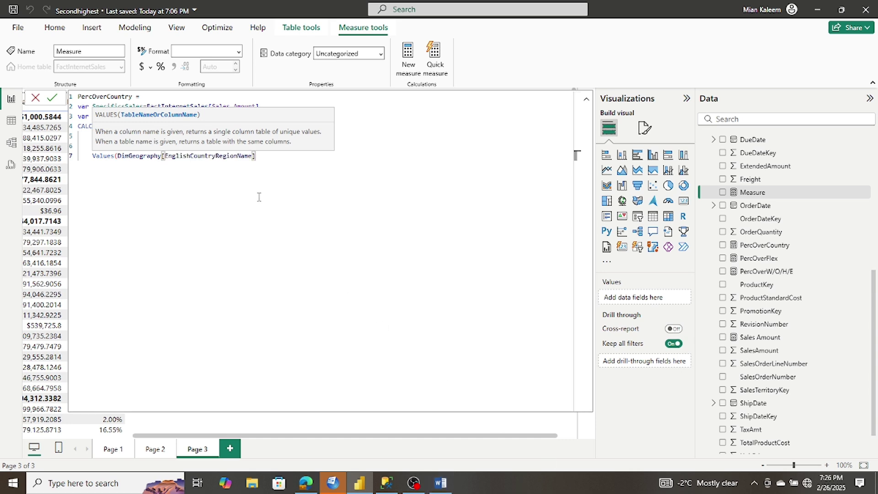
text())
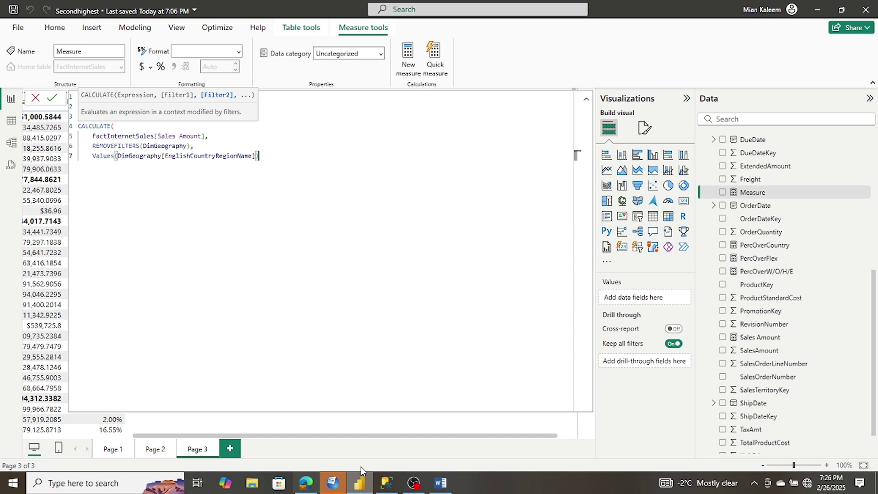
Check the reference formula in Word and close the CALCULATE function with a parenthesis on line 8.
click(441, 483)
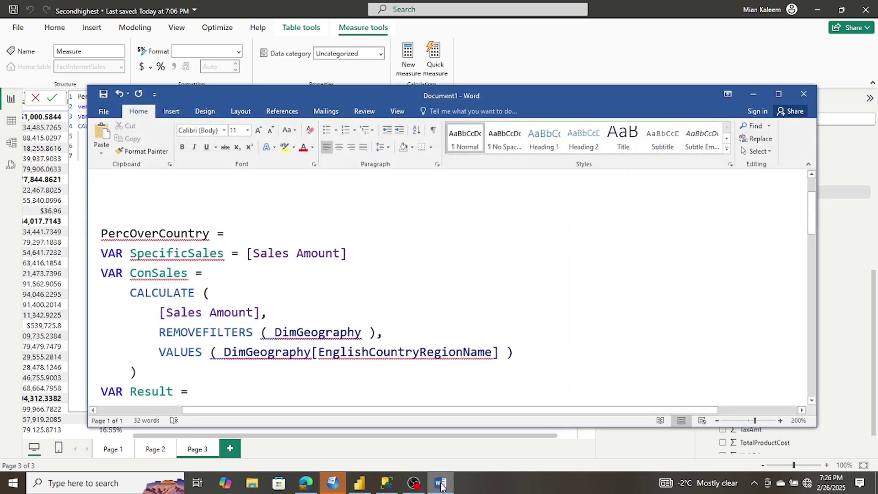
click(440, 483)
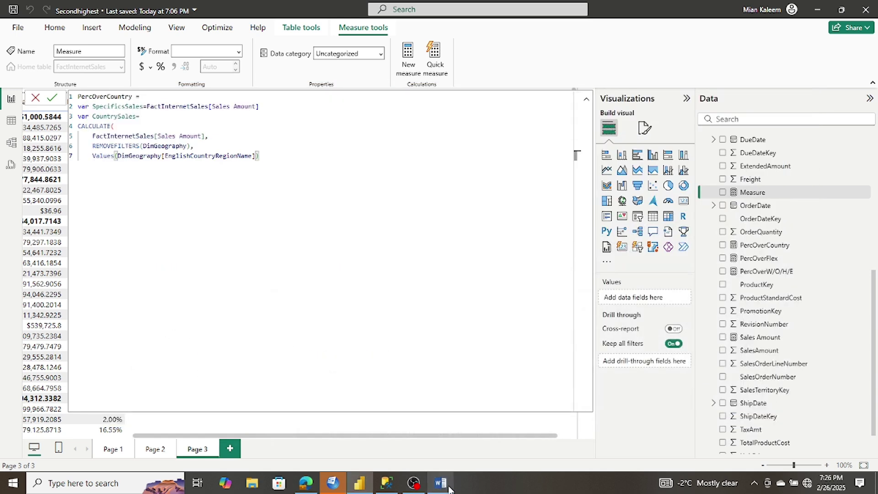
key(Return)
text())
Following the rest of the reference formula in Word, declare a Result variable on line 9 and start line 10 for its expression.
click(440, 483)
scroll(348, 247, down, 3)
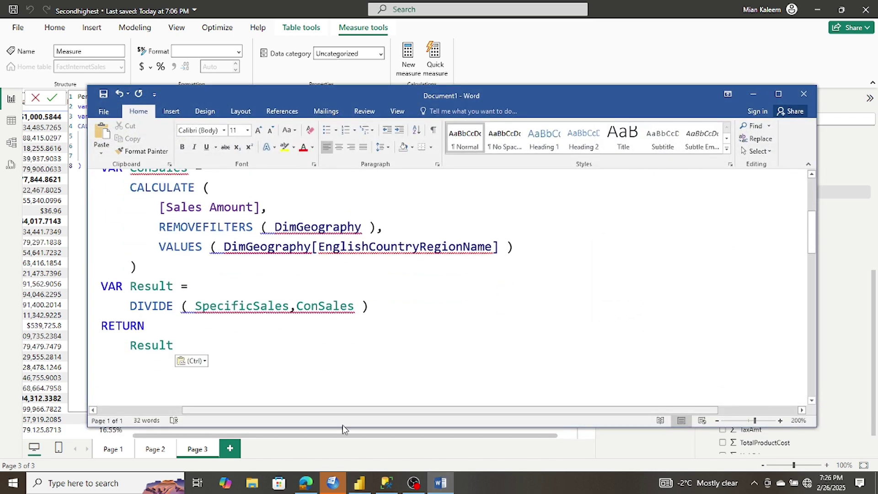
click(446, 487)
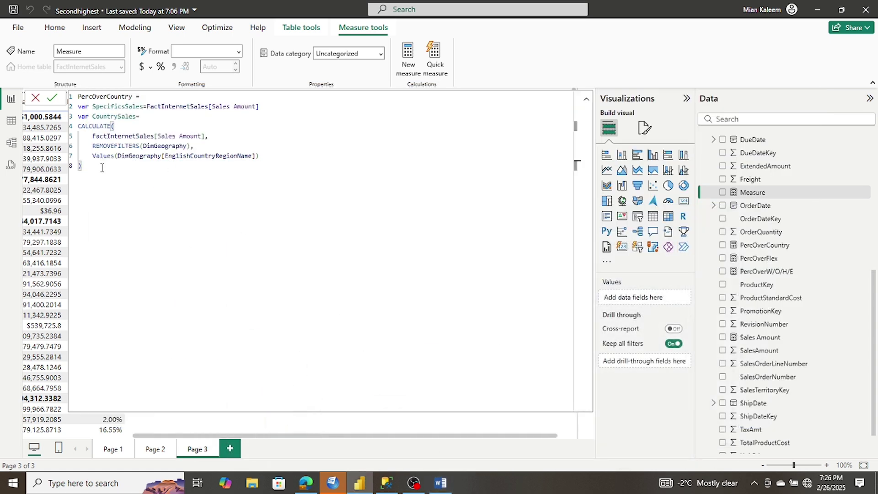
key(Return)
text(Var)
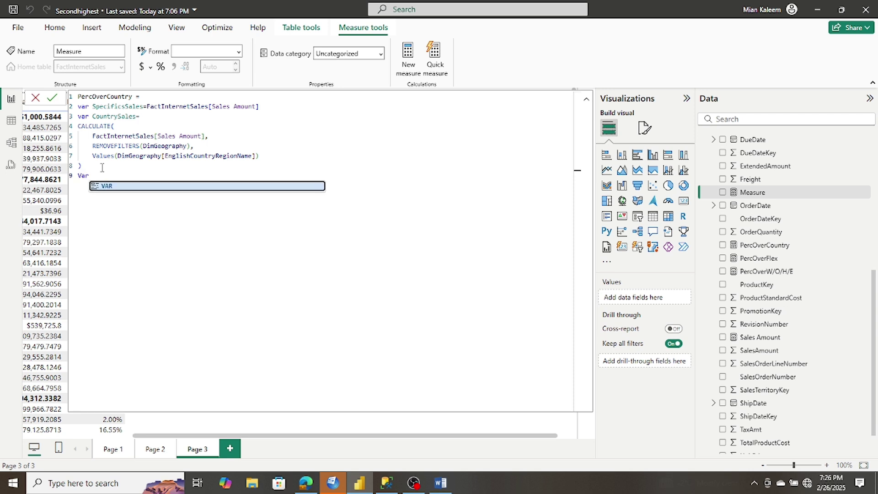
text( Re)
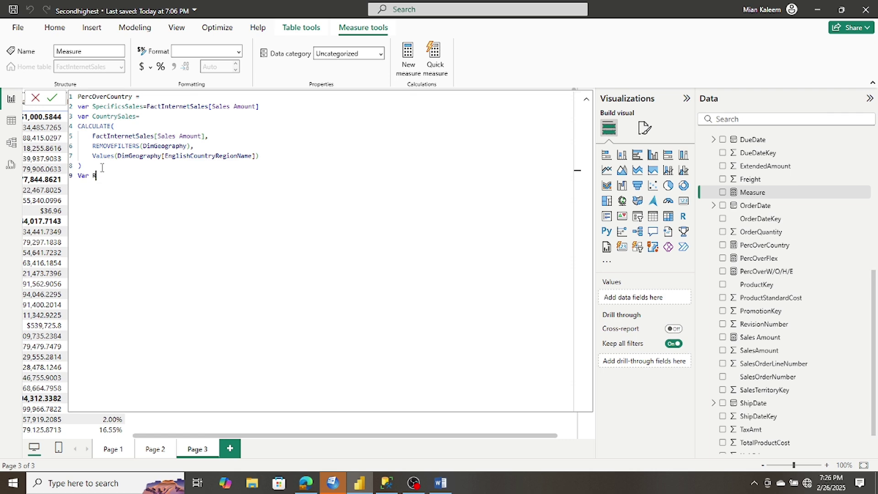
click(440, 482)
click(439, 483)
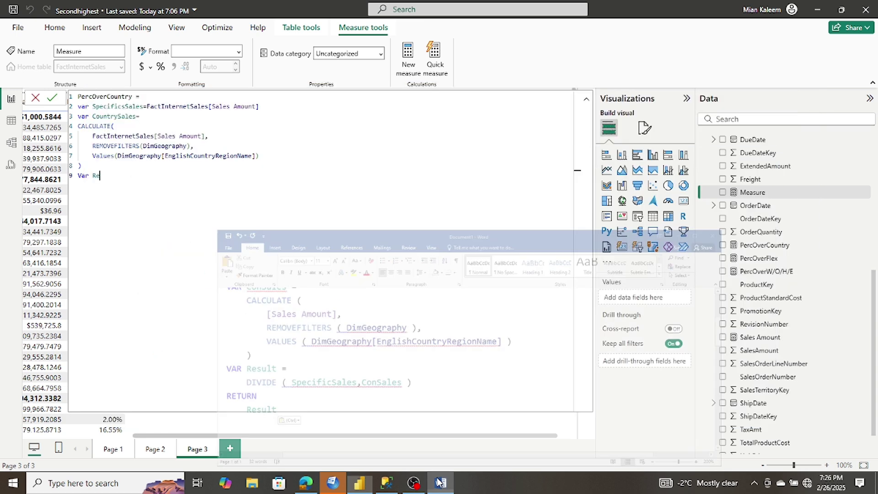
text(sult=)
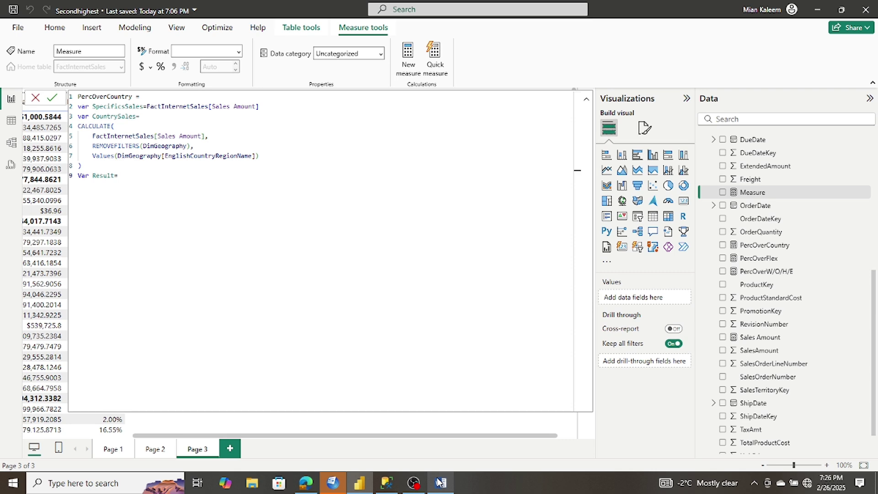
click(439, 482)
click(439, 482)
key(Return)
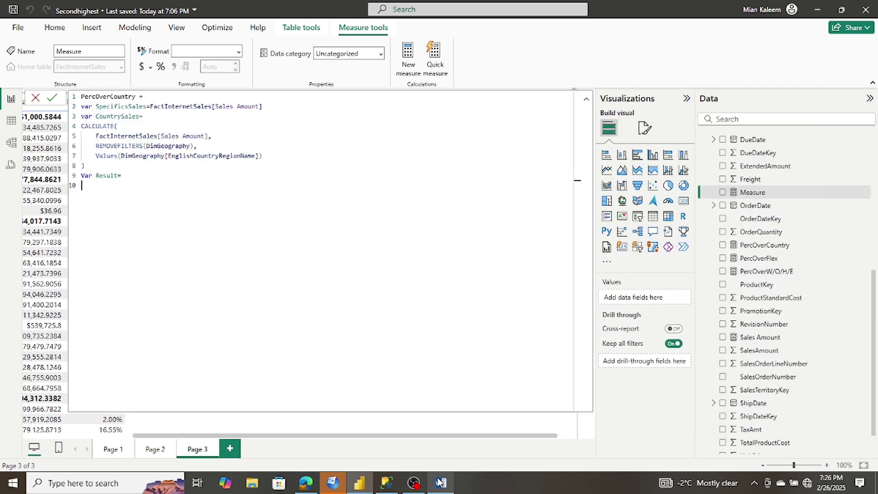
Define the Result variable on line 10 as Divide(SpecificsSales,CountrySales), choosing both variables from the formula suggestions.
text(Divide)
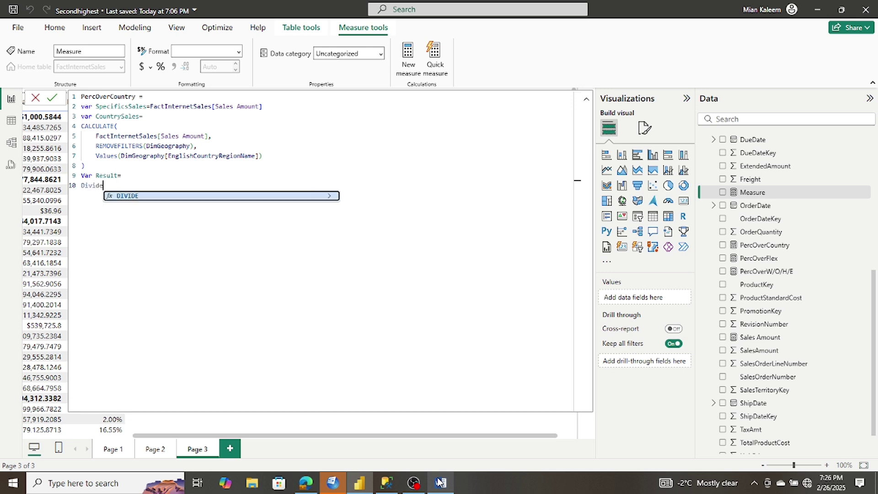
text(()
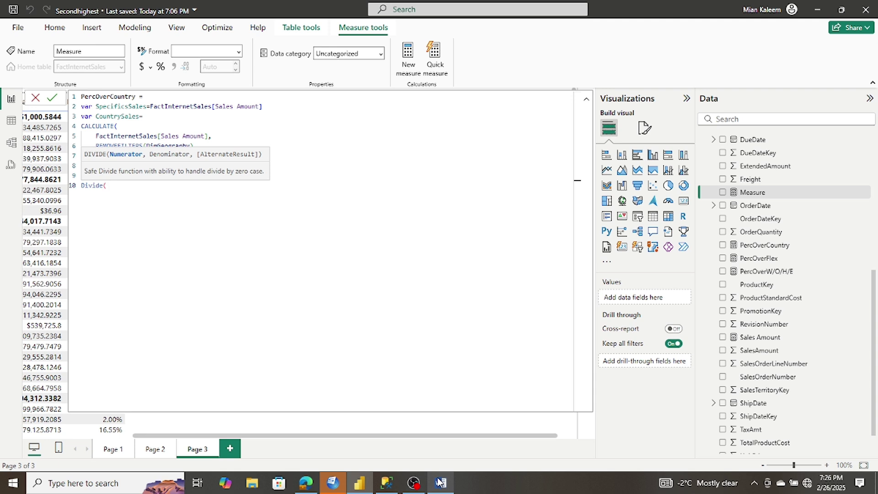
text(spe)
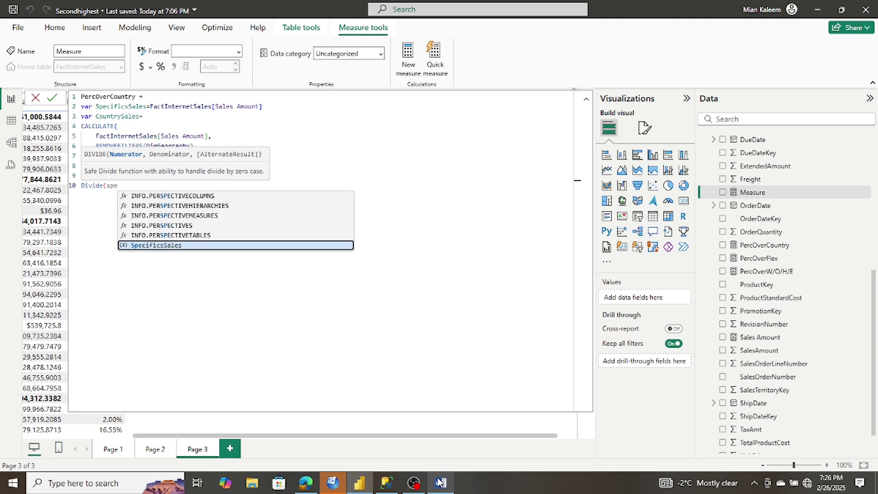
click(149, 244)
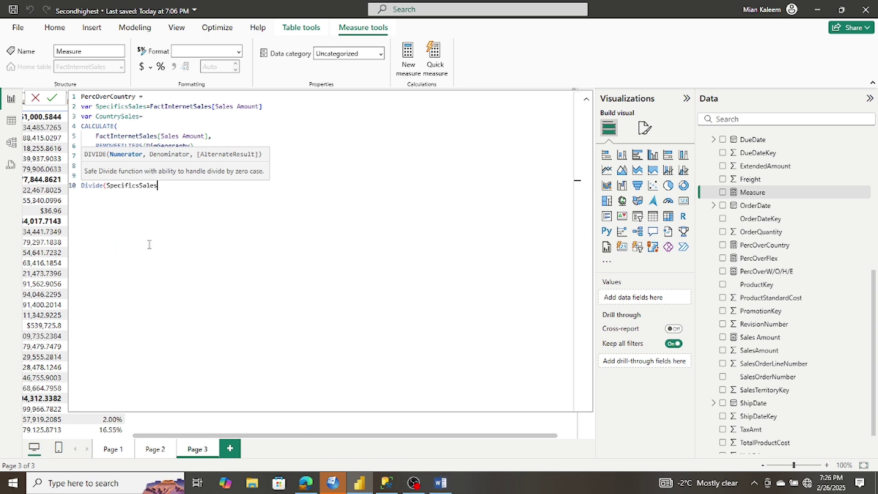
text(,country)
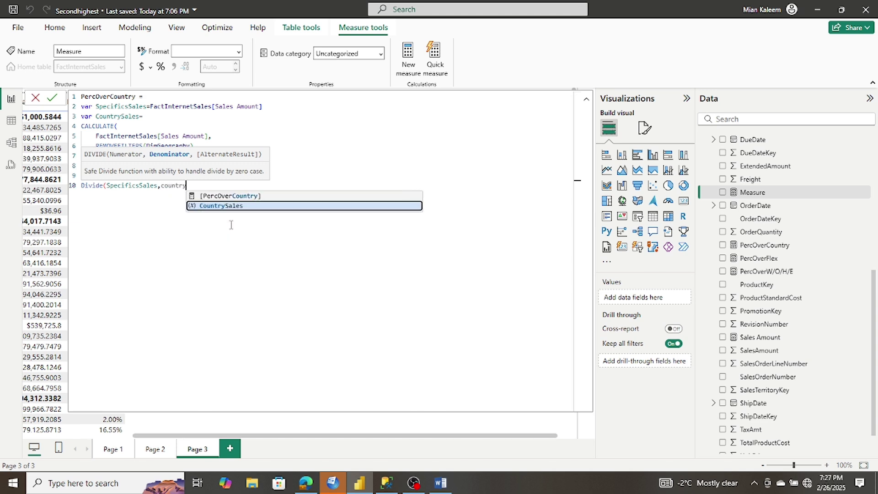
click(222, 206)
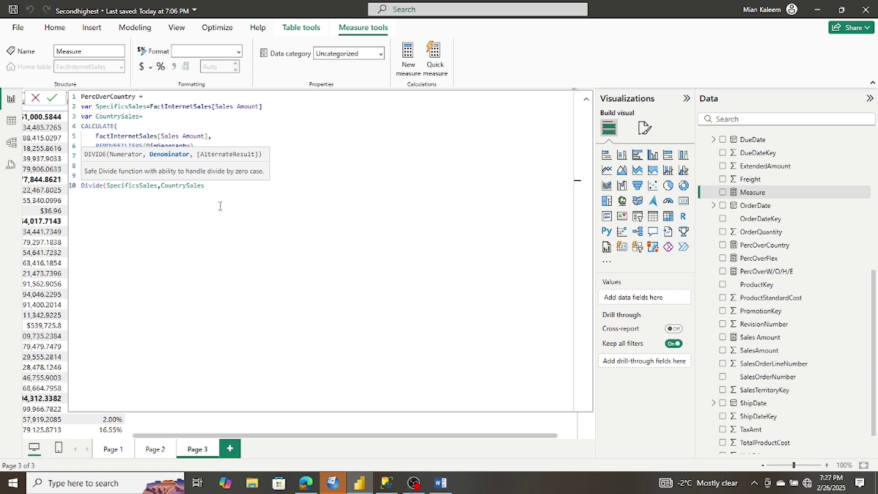
text())
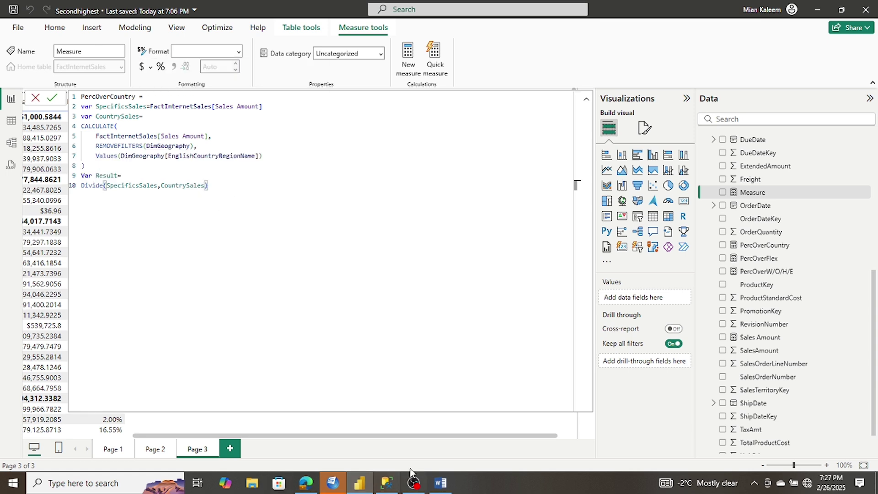
Following the reference formula in Word, end the measure with Return on line 11 and Result on line 12.
click(439, 483)
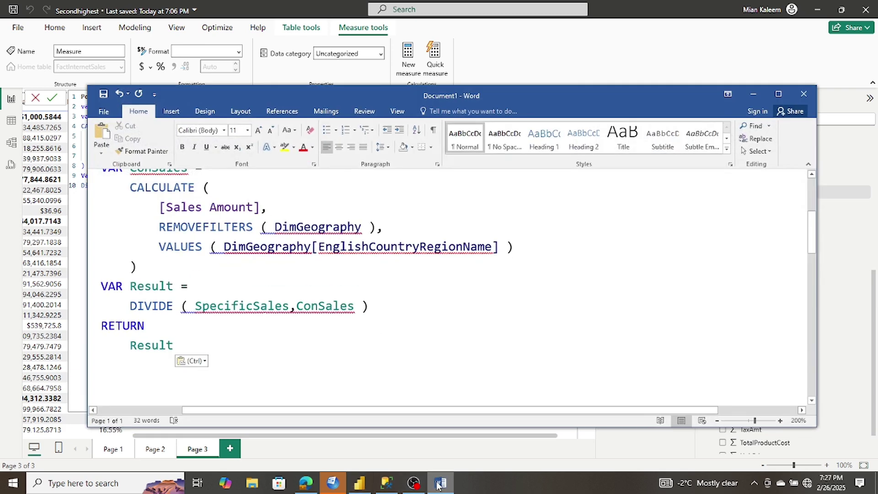
click(438, 483)
key(Return)
text(Return)
click(437, 484)
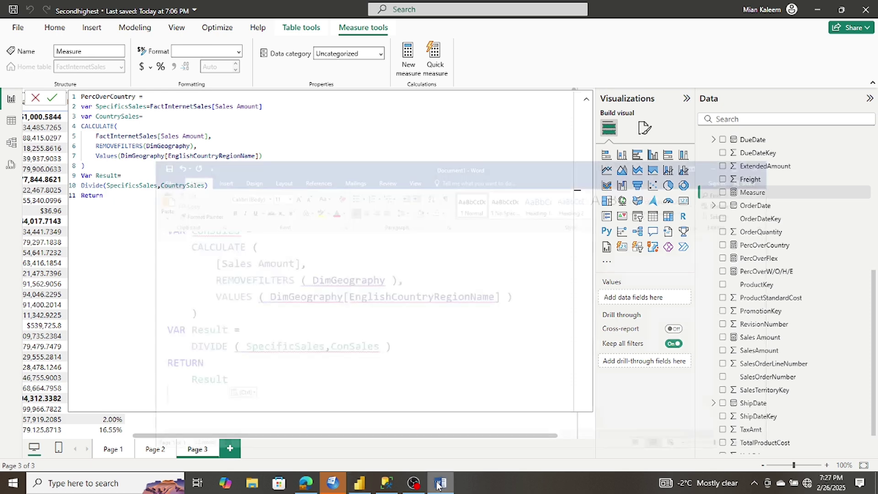
click(437, 483)
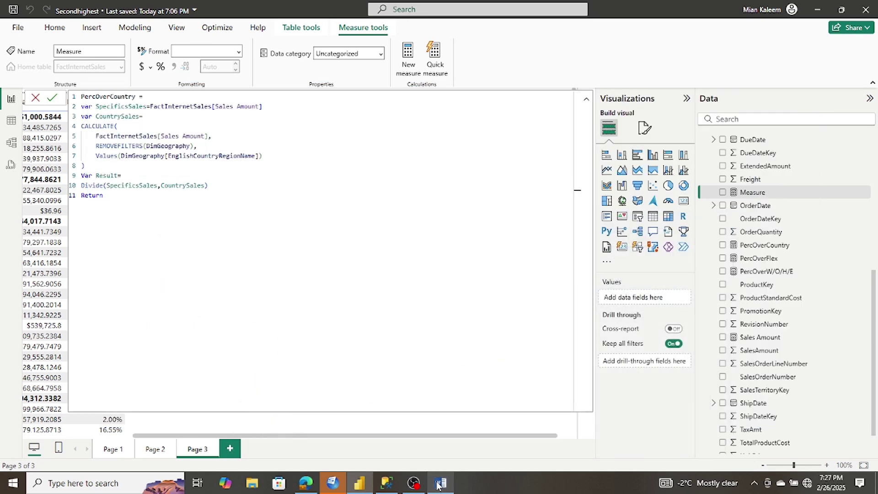
key(Return)
text(Res)
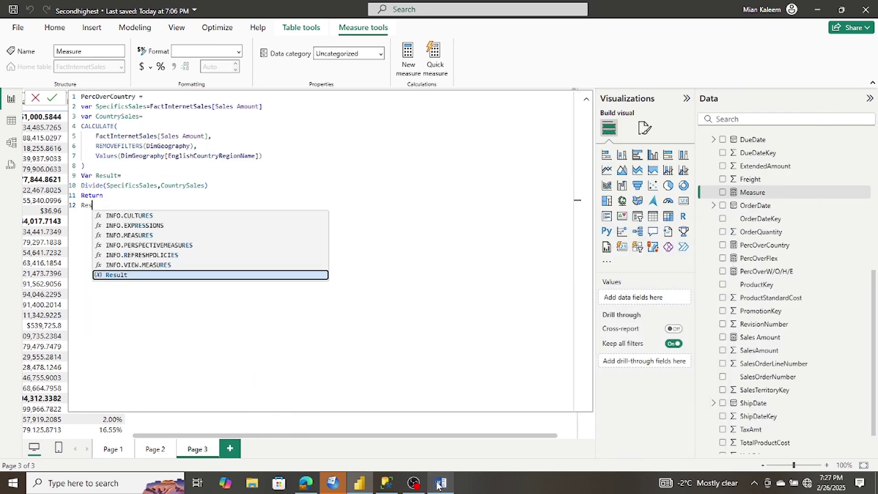
text(ult)
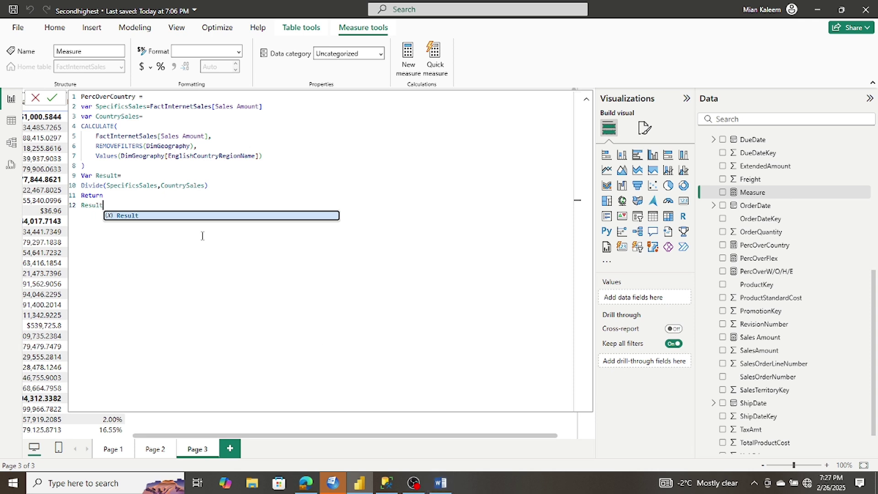
click(134, 215)
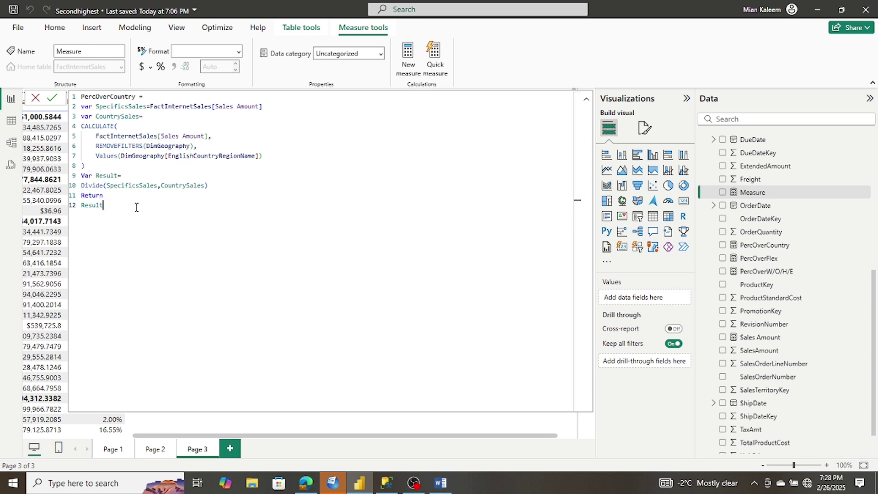
Commit the measure under the new name PercentSalesOverCountry instead of the already used PercOverCountry.
click(54, 99)
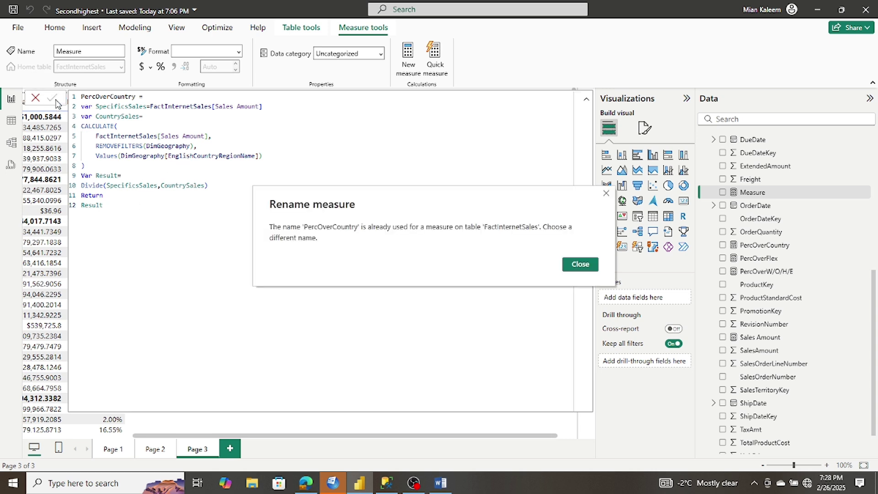
click(581, 266)
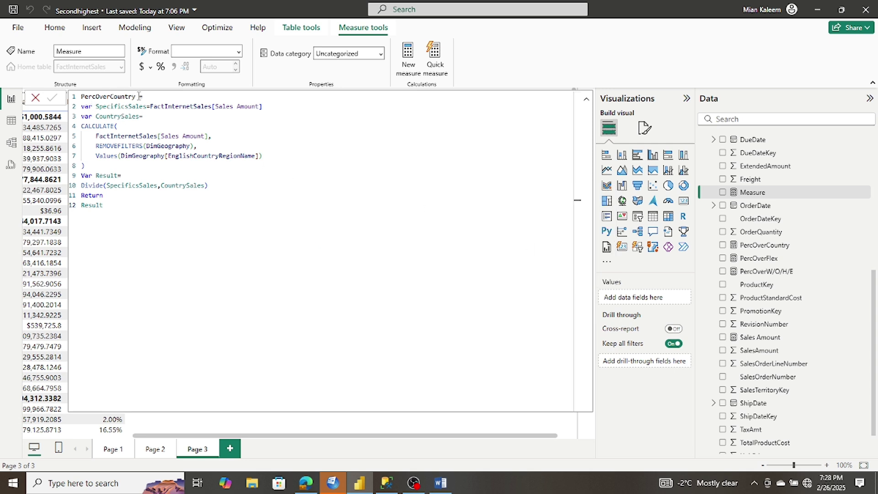
double_click(96, 98)
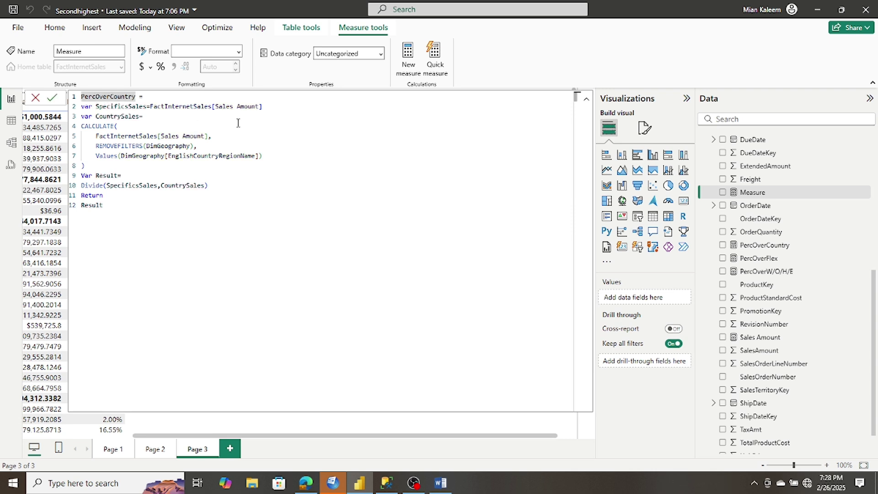
text(entSales)
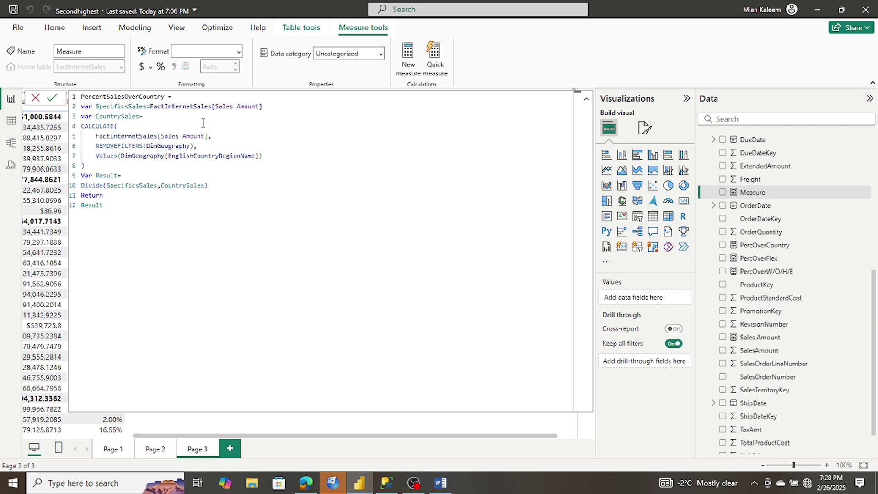
click(52, 99)
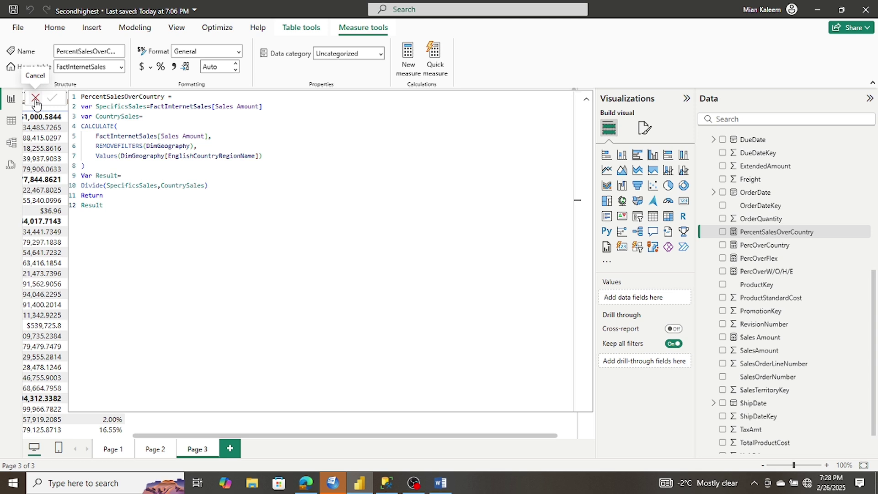
Close the formula editor and replace PercOverCountry with PercentSalesOverCountry in the matrix values.
click(35, 99)
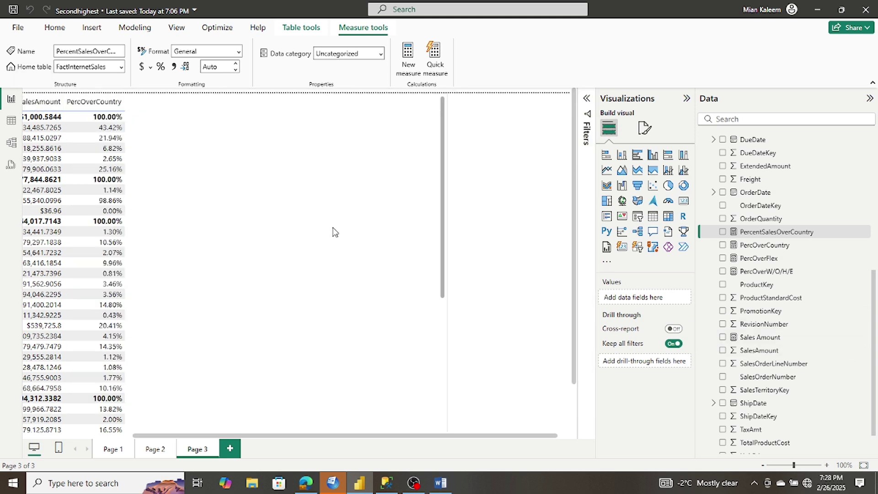
click(270, 221)
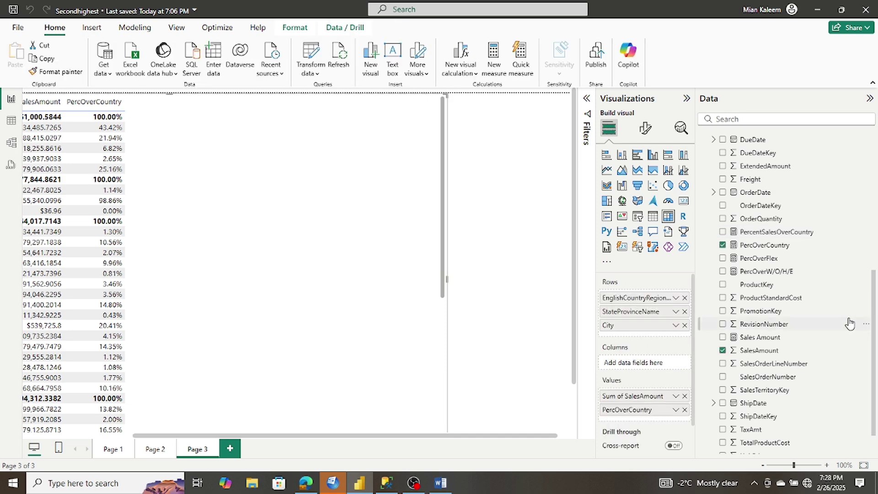
click(722, 245)
click(722, 233)
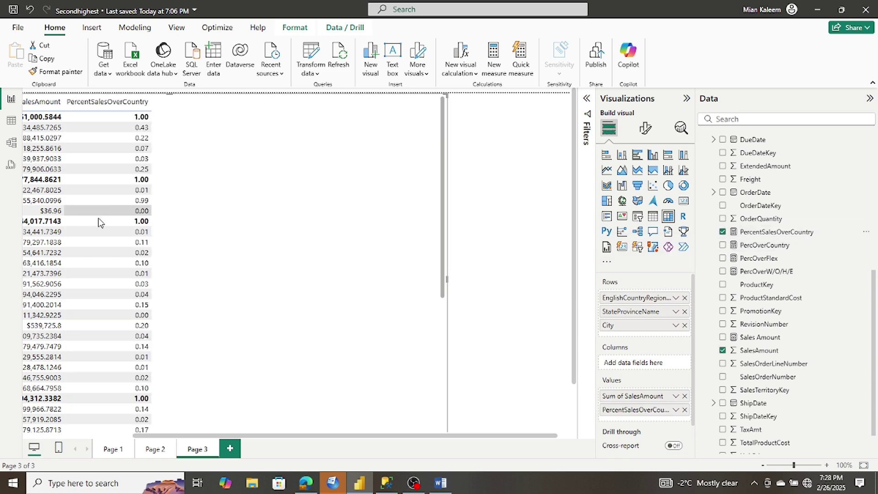
drag(142, 434, 2, 433)
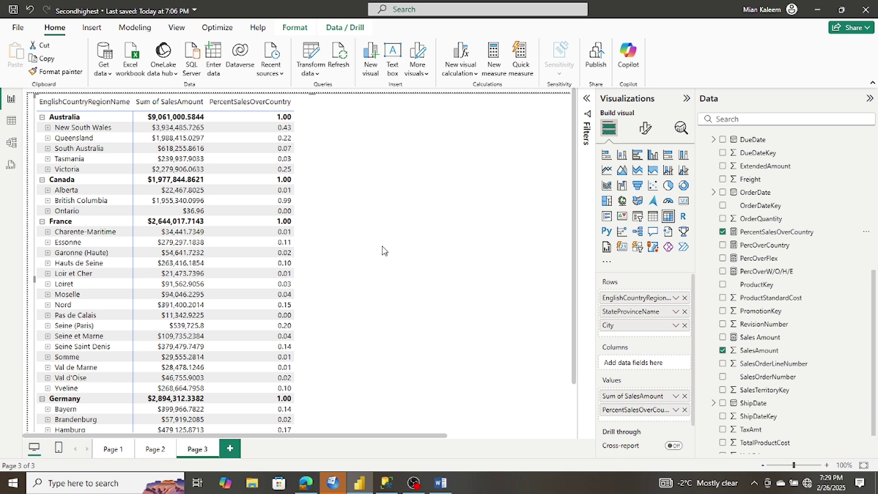
Format the PercentSalesOverCountry measure as a percentage and close its formula editor.
click(762, 233)
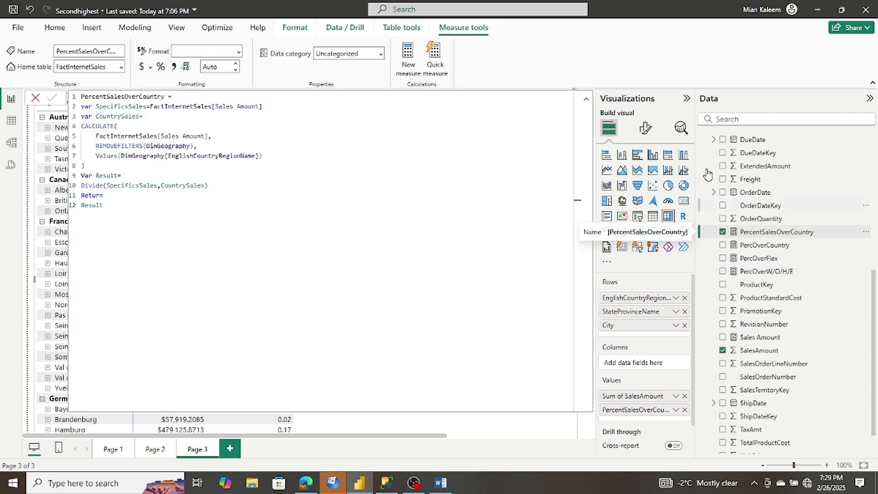
click(160, 67)
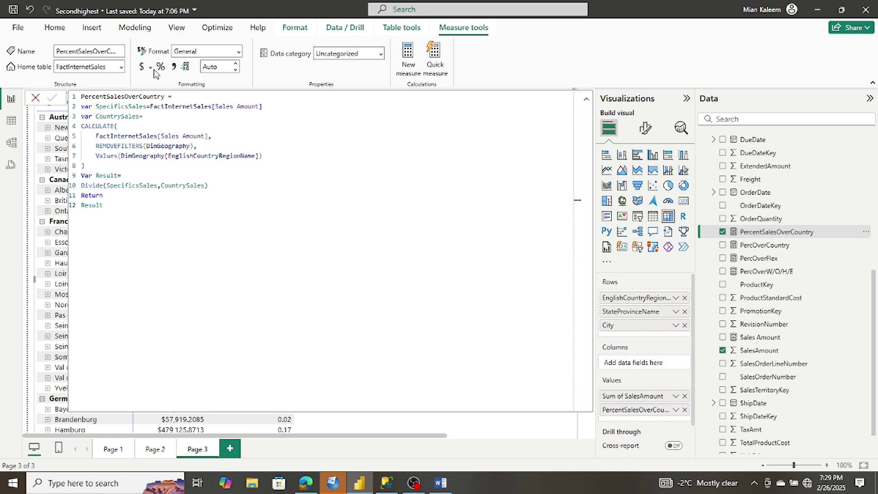
click(38, 100)
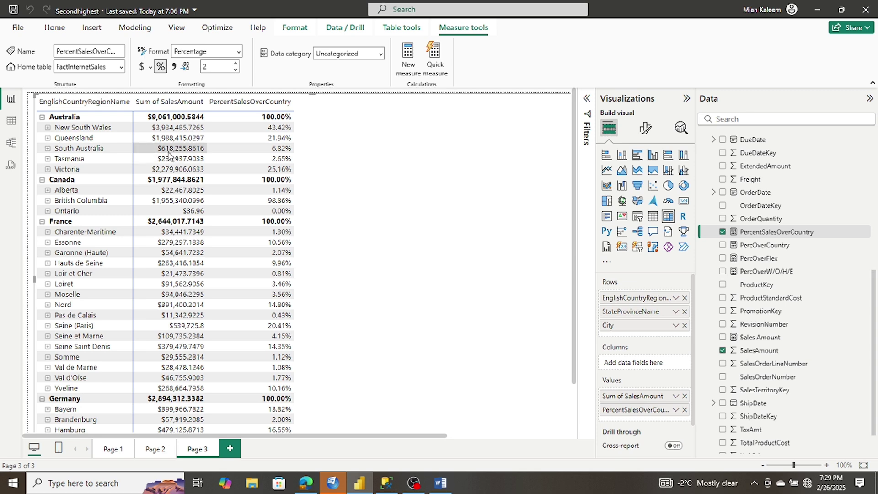
Expand New South Wales in the matrix and add SalesTerritoryKey from DimGeography as a row level below City.
click(48, 128)
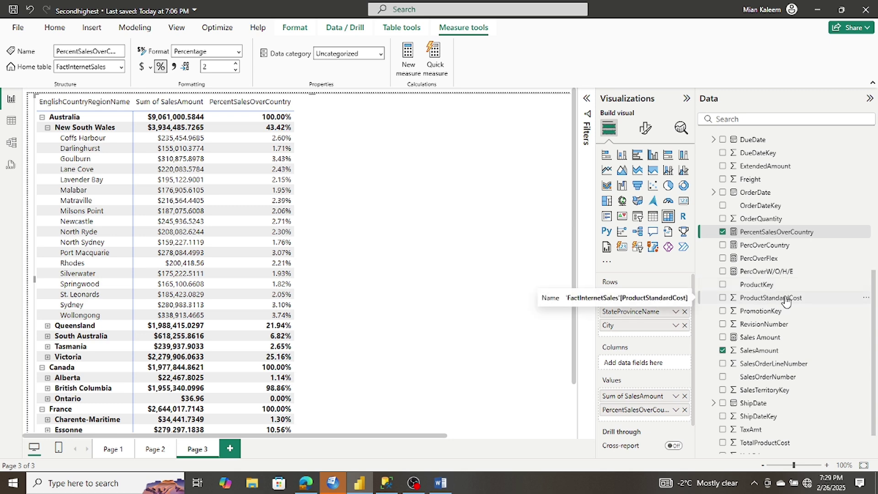
click(715, 193)
scroll(792, 235, up, 3)
scroll(793, 235, up, 5)
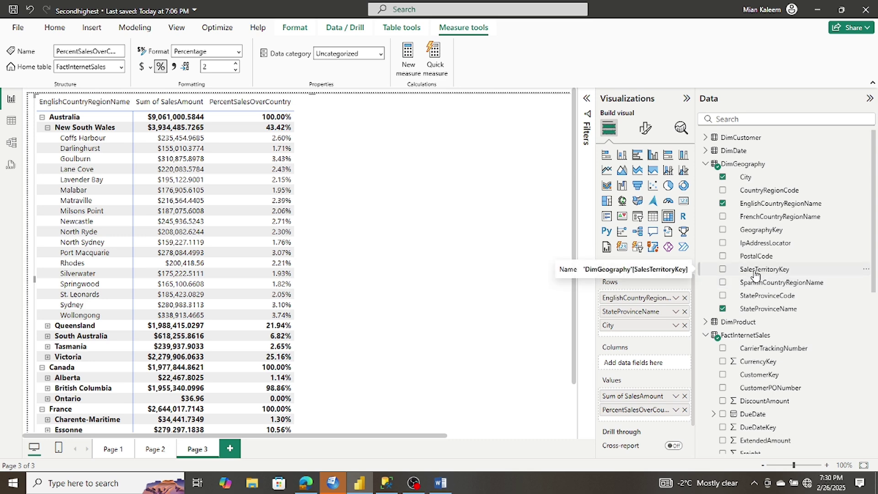
click(723, 270)
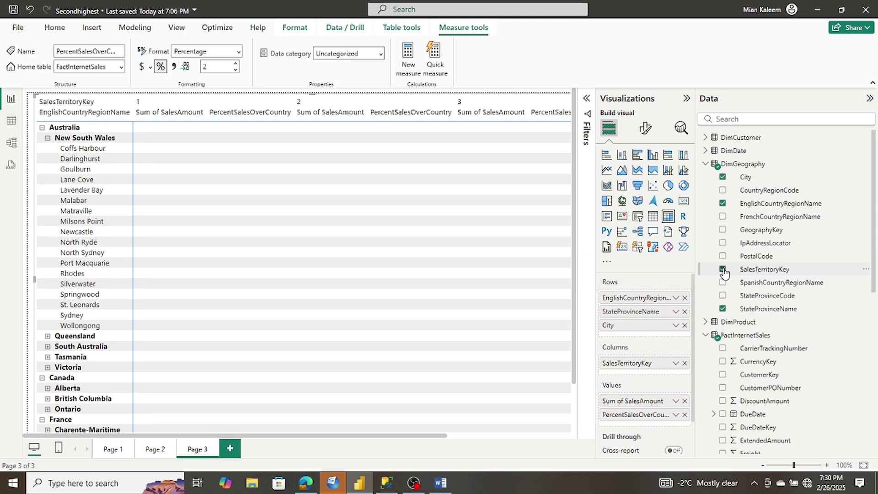
click(723, 269)
drag(724, 272, 657, 334)
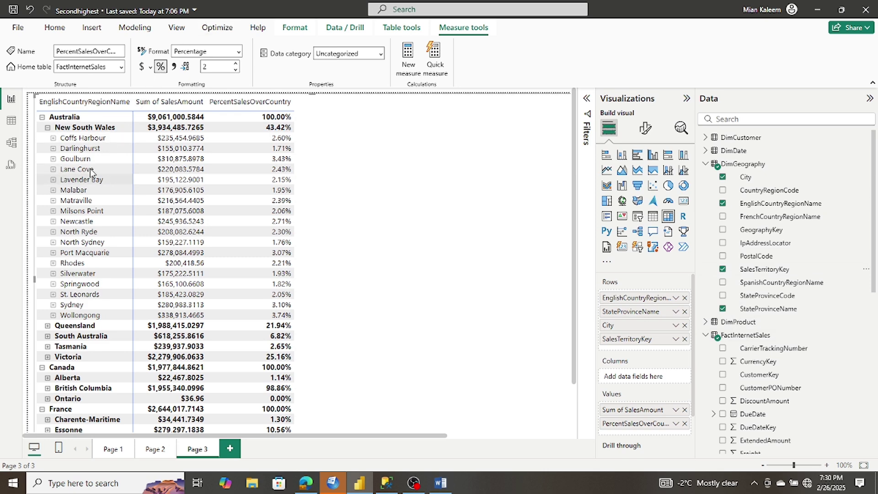
Examine the SalesTerritoryKey level under Coffs Harbour, Darlinghurst, Lane Cove and Matraville, collapsing all but Coffs Harbour again.
click(53, 139)
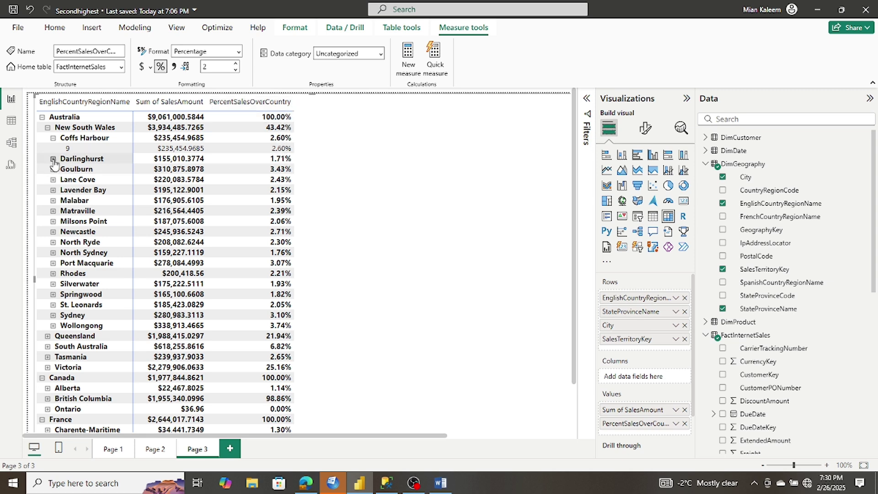
click(53, 159)
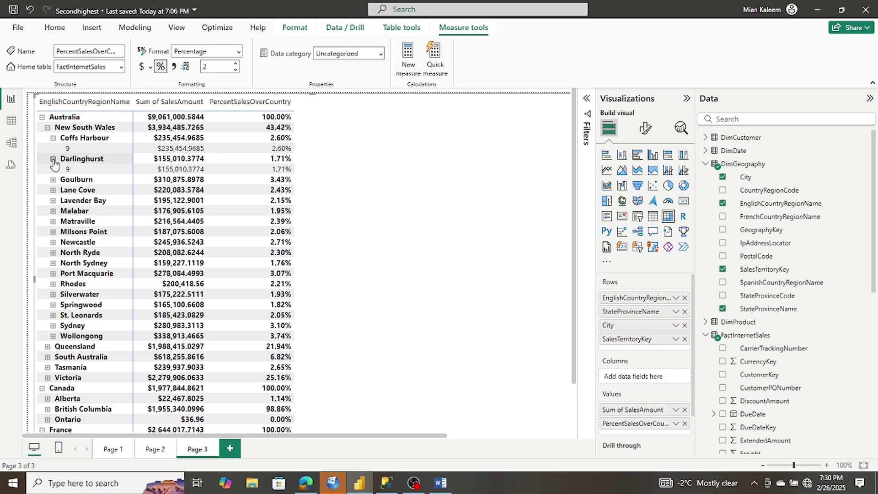
click(53, 159)
click(53, 179)
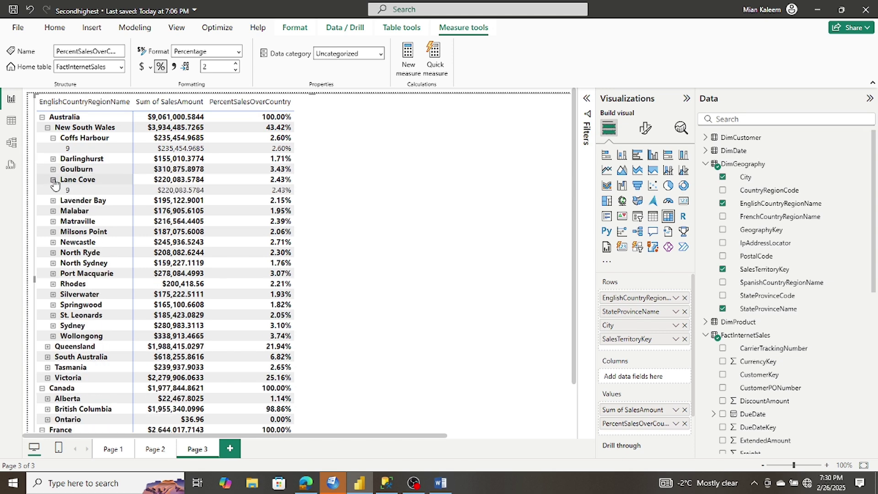
click(53, 179)
click(53, 211)
click(53, 211)
Expand Queensland and its city Brisbane to examine their sales percentages down to the SalesTerritoryKey level.
scroll(113, 209, down, 2)
scroll(112, 208, down, 2)
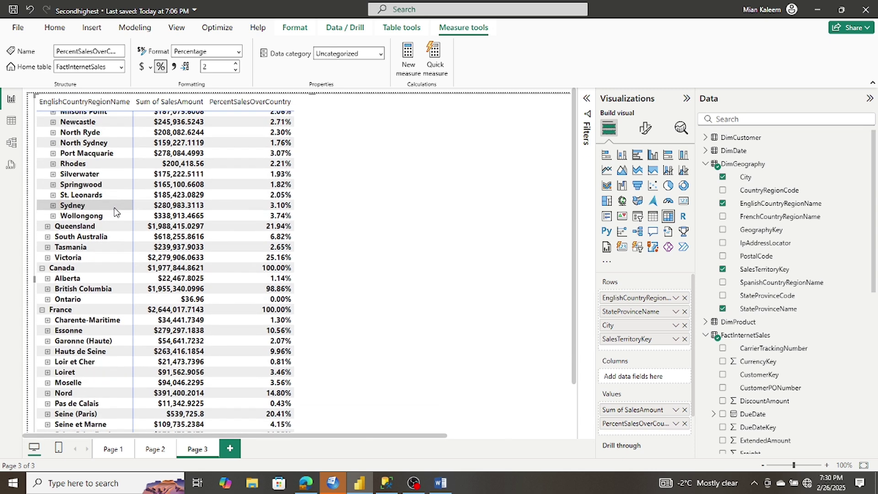
click(47, 227)
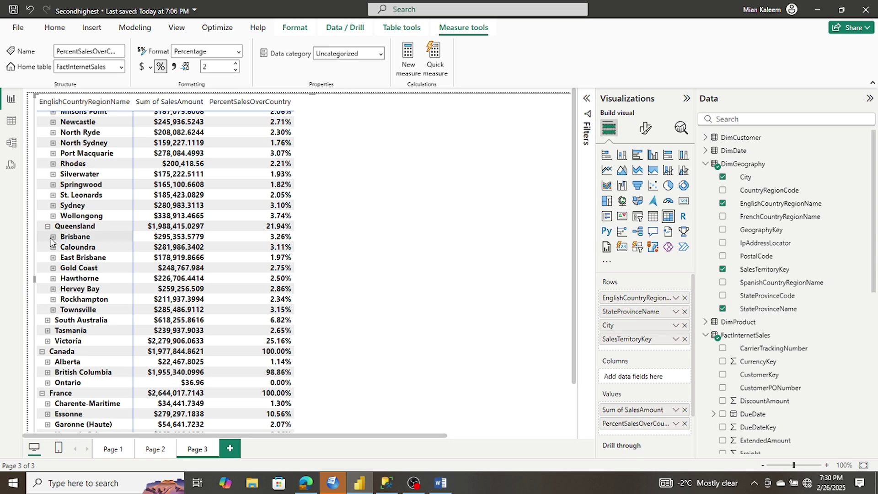
click(53, 237)
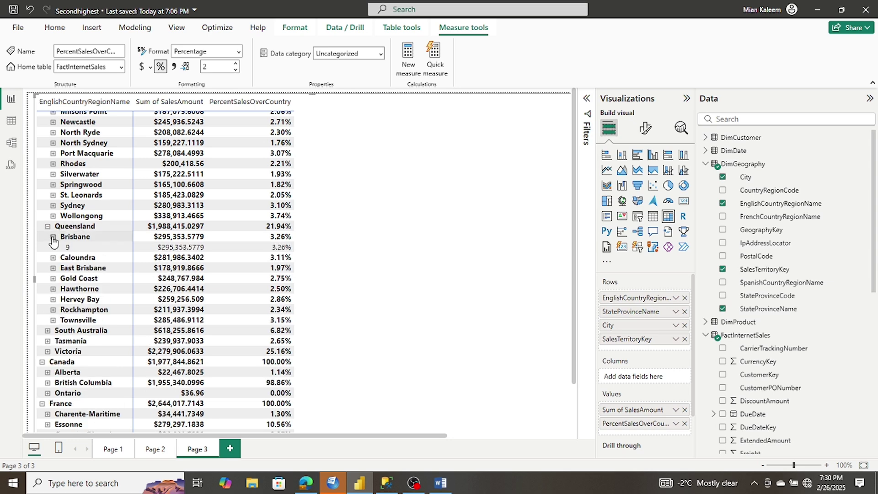
Collapse Brisbane and examine the SalesTerritoryKey level under Croix in France's Nord, collapsing Croix and Nord again.
click(53, 237)
scroll(136, 210, down, 4)
scroll(135, 211, down, 5)
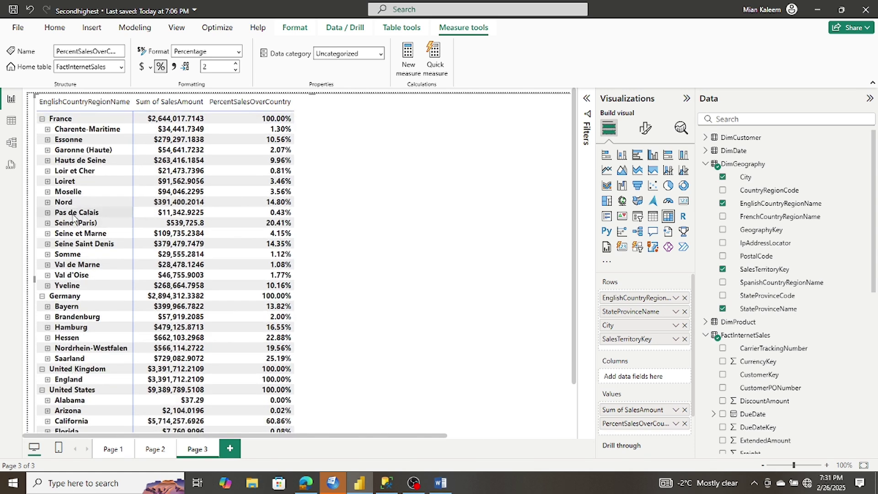
click(47, 202)
click(53, 213)
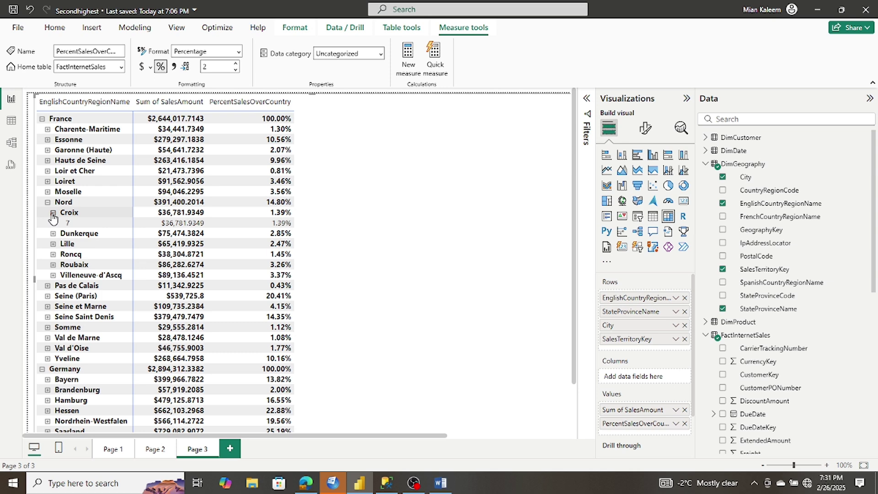
click(53, 212)
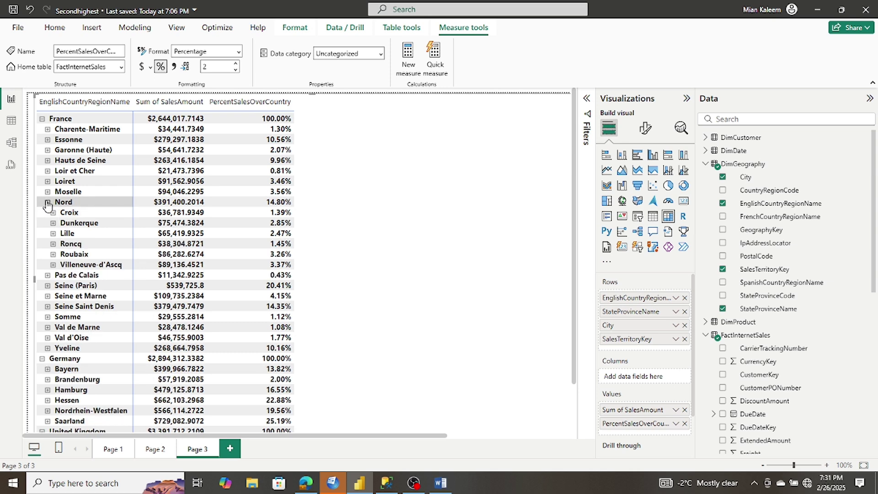
click(47, 203)
scroll(154, 183, up, 10)
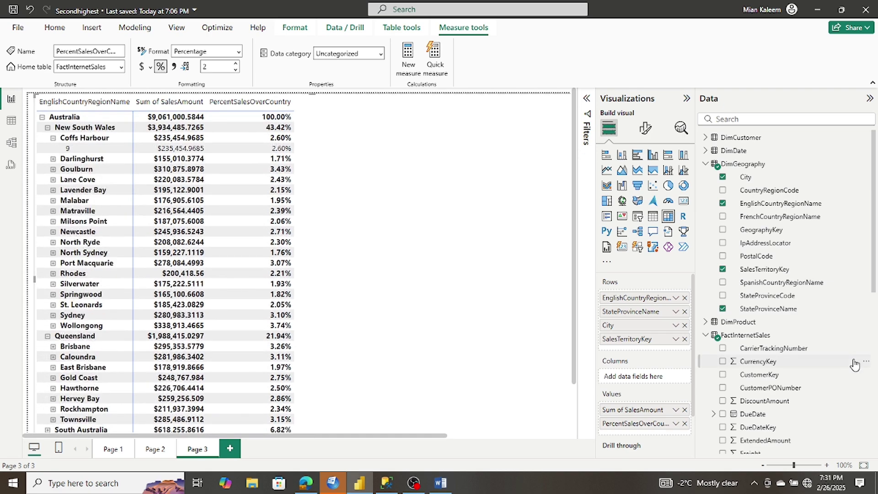
Replace SalesTerritoryKey with PostalCode from DimGeography as the matrix row level below City.
click(684, 339)
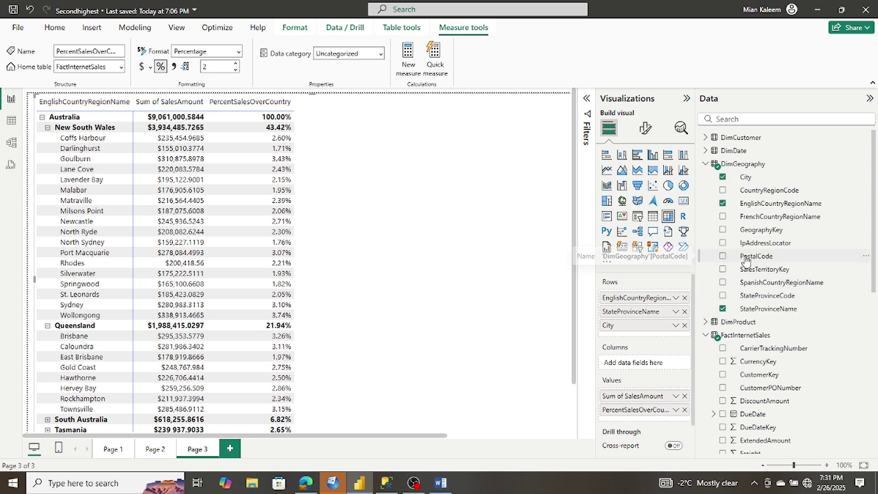
drag(756, 256, 640, 339)
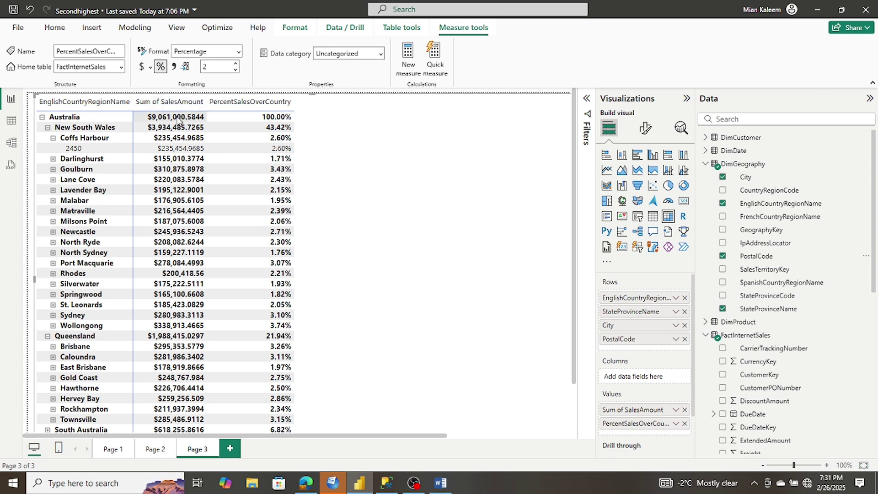
Examine the PostalCode level under Darlinghurst and Lane Cove in New South Wales, collapsing both cities again.
click(53, 159)
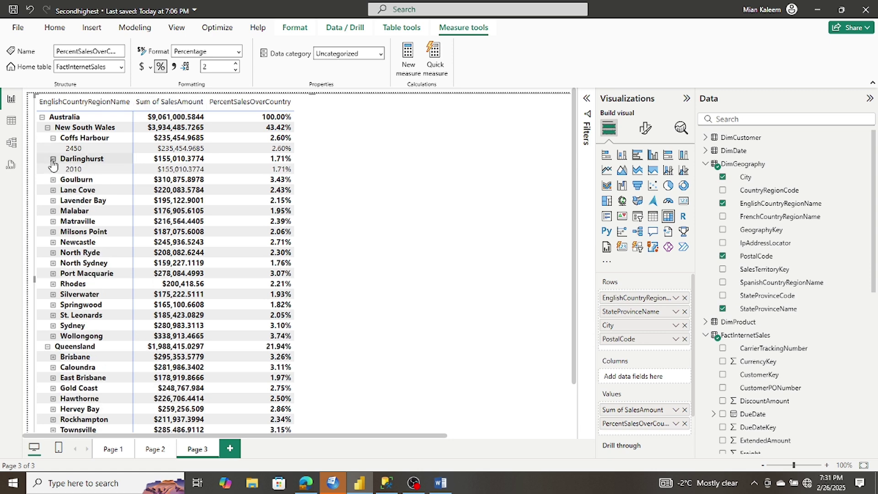
click(53, 159)
click(53, 179)
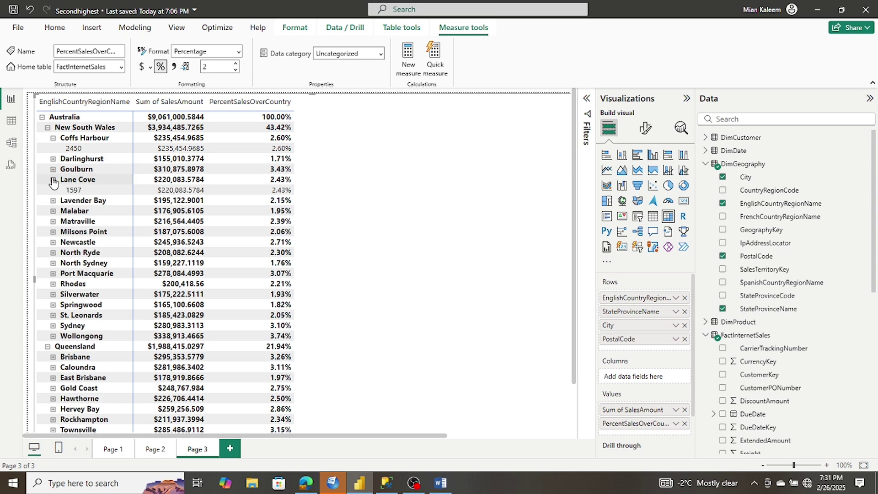
click(53, 179)
click(53, 180)
click(53, 179)
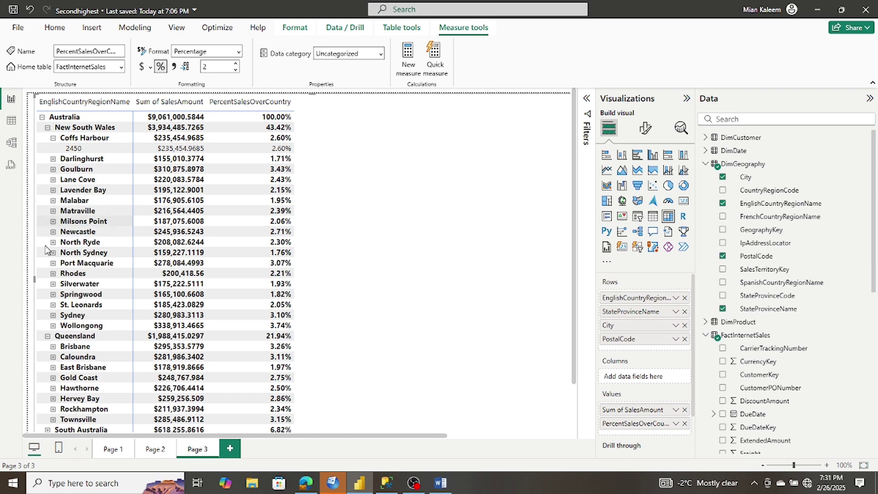
Expand Ohio under United States to examine its cities' sales percentages, including the PostalCode level of Burbank.
scroll(78, 289, down, 5)
scroll(79, 289, down, 10)
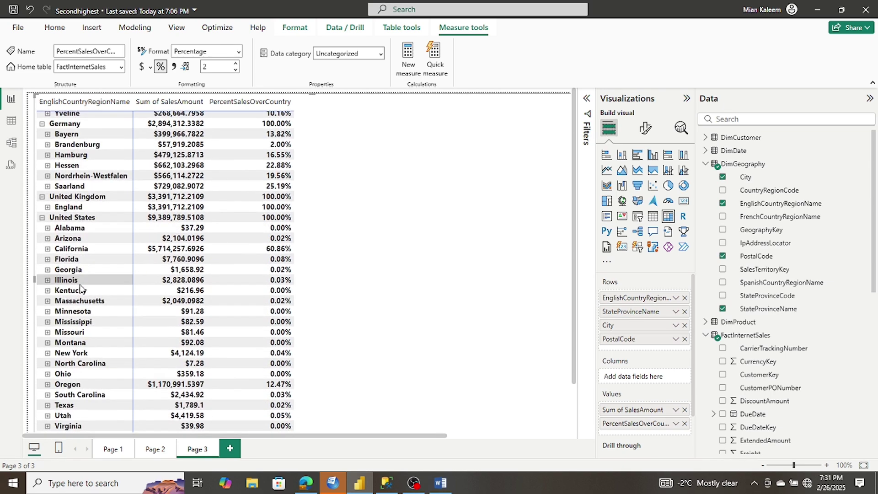
click(48, 374)
scroll(51, 368, down, 1)
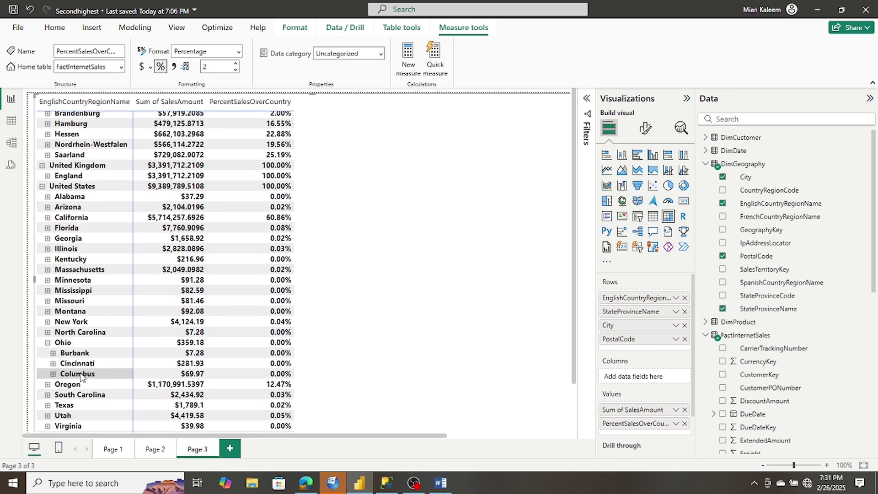
click(53, 353)
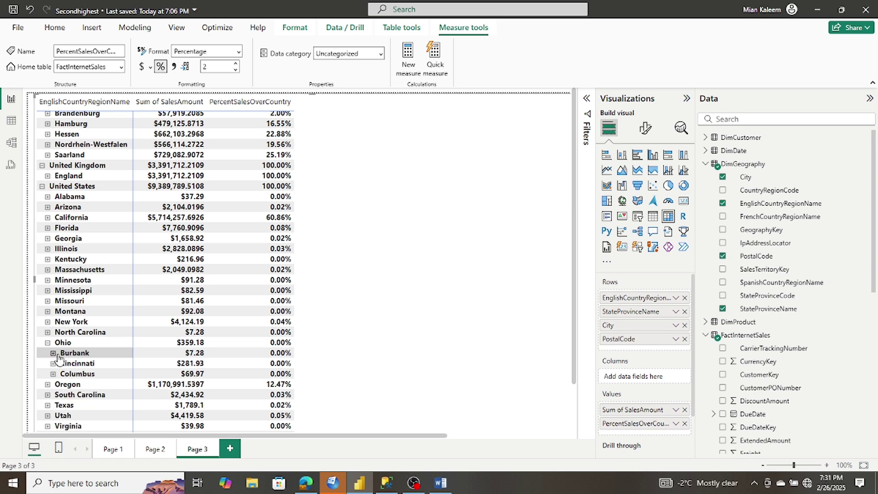
click(53, 353)
Examine the PostalCode level under Casper in Wyoming, collapsing Casper and Wyoming again.
scroll(54, 384, down, 2)
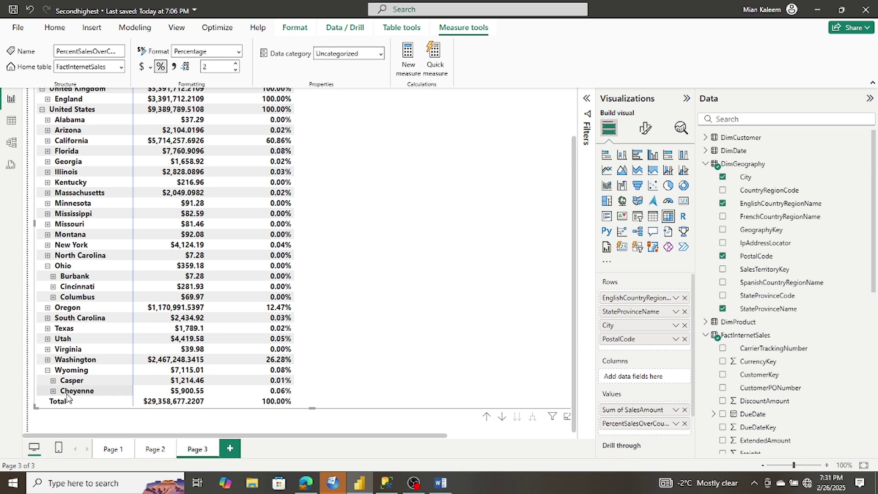
click(53, 381)
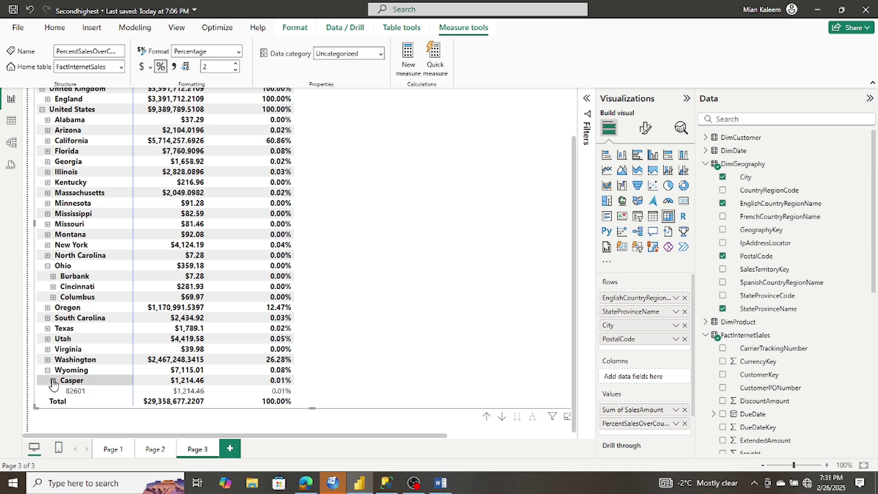
scroll(238, 310, down, 1)
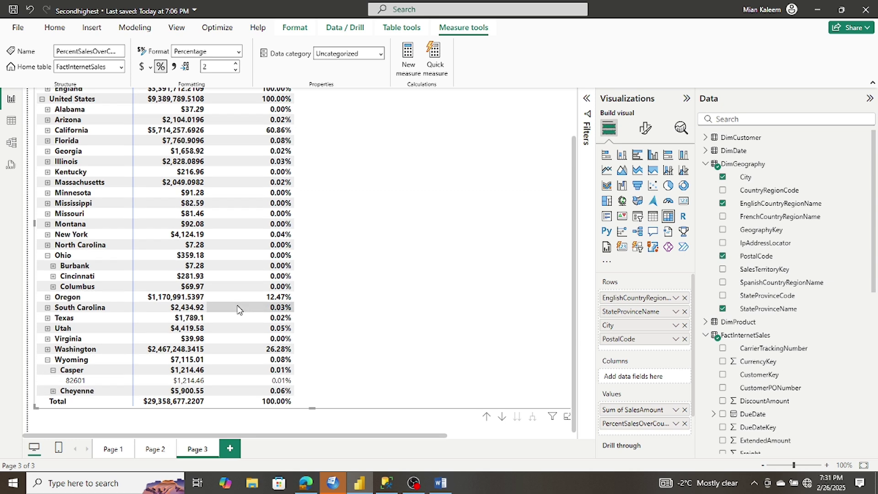
click(52, 369)
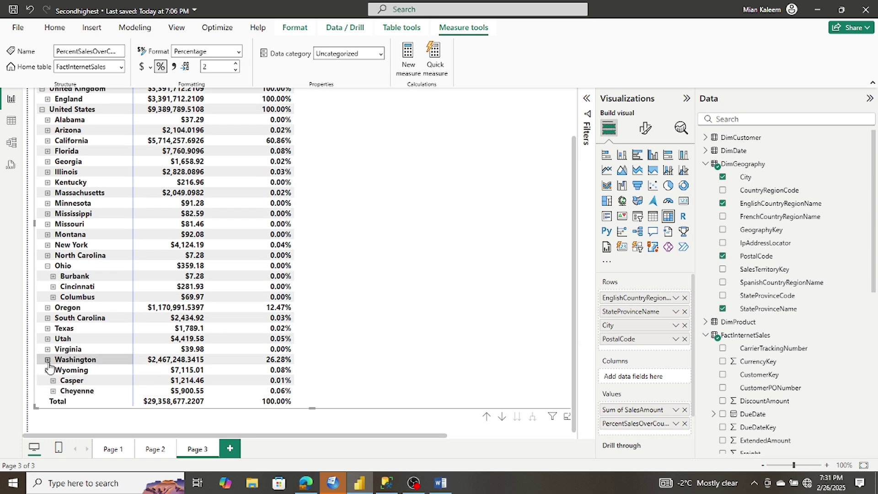
click(47, 370)
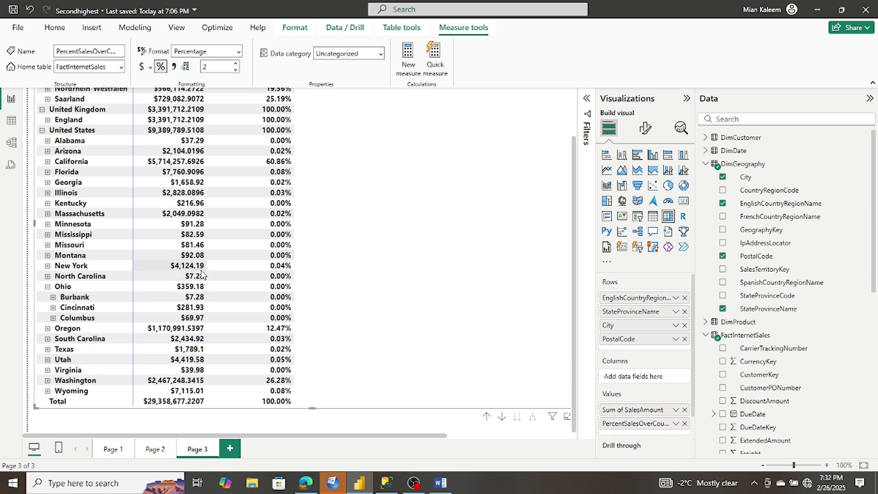
Collapse Ohio and remove PostalCode from the matrix rows, leaving City as the lowest level.
scroll(202, 273, up, 2)
scroll(201, 274, down, 2)
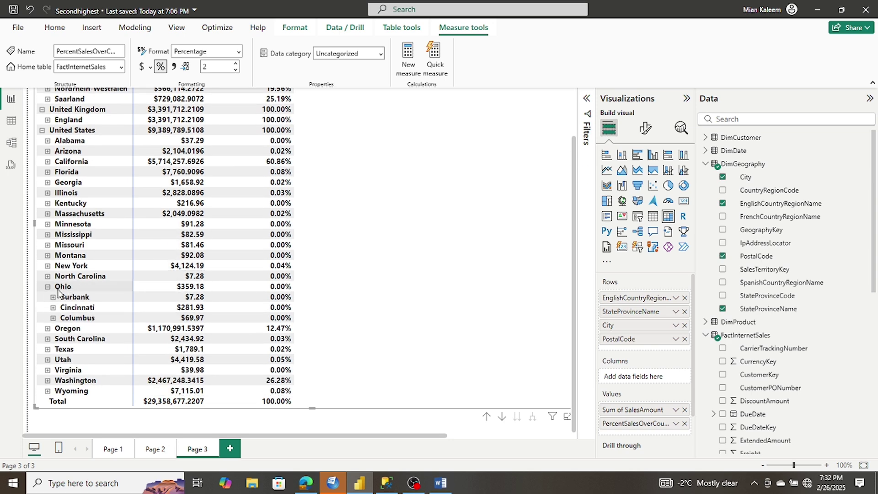
click(46, 288)
scroll(124, 246, up, 5)
scroll(123, 246, up, 10)
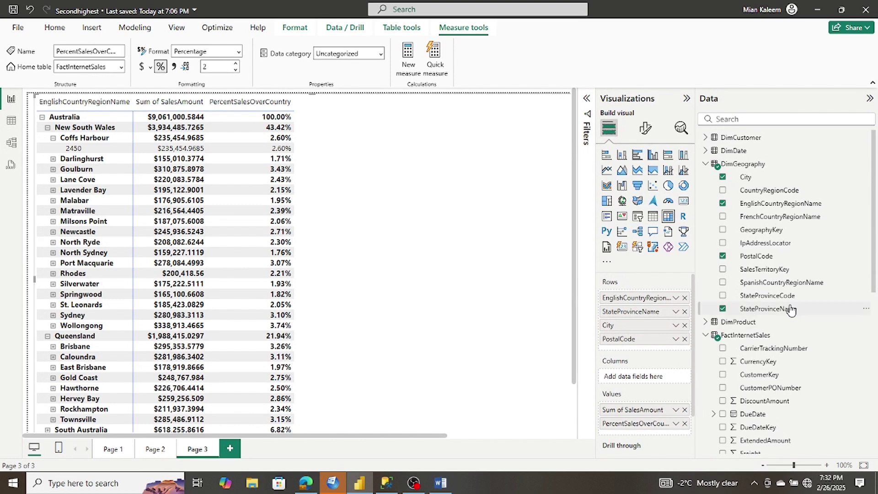
click(685, 338)
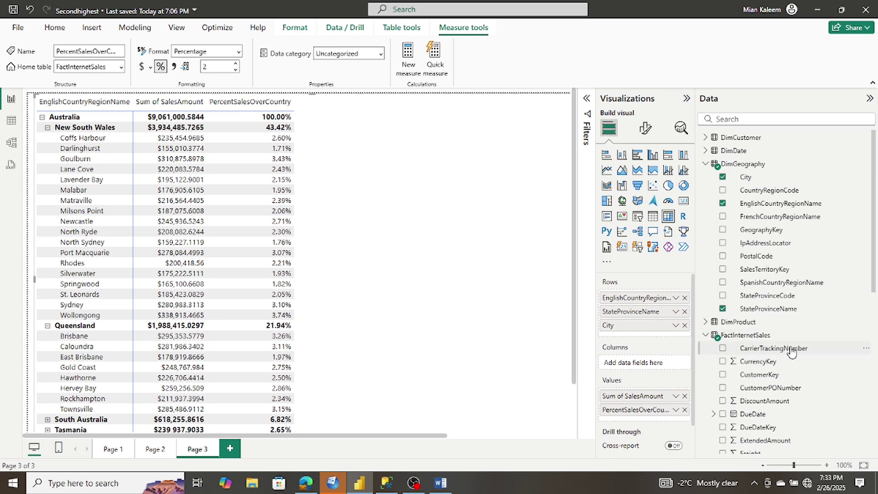
Switch to Word, examine the PercOverCountry reference formula beside the matrix, and return to the Power BI report.
click(440, 483)
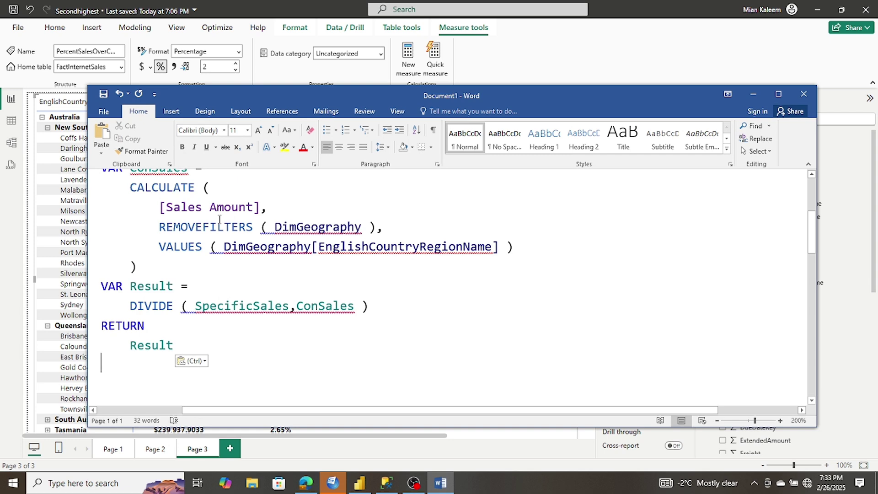
scroll(219, 219, up, 1)
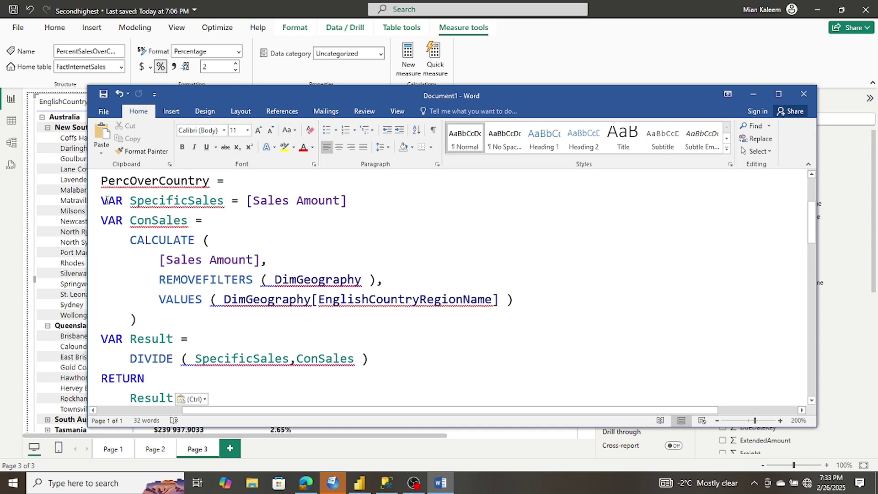
drag(291, 95, 500, 98)
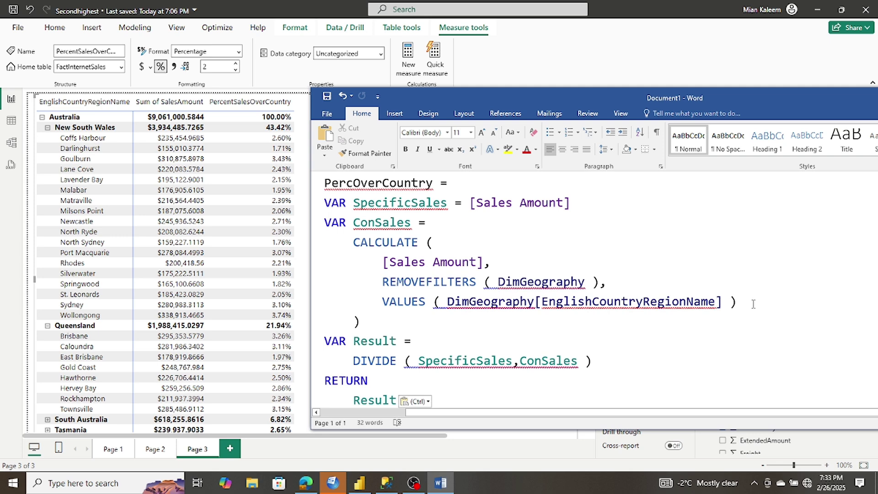
scroll(384, 301, down, 1)
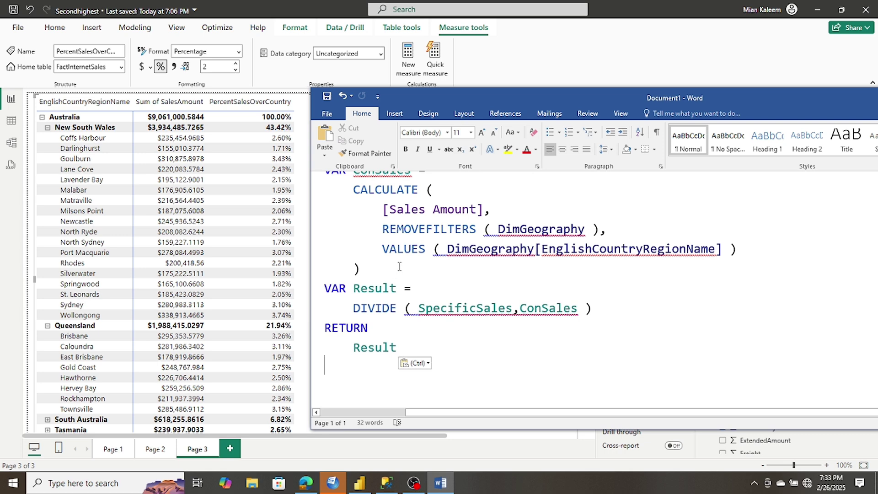
key(Escape)
scroll(401, 266, up, 1)
scroll(401, 265, down, 3)
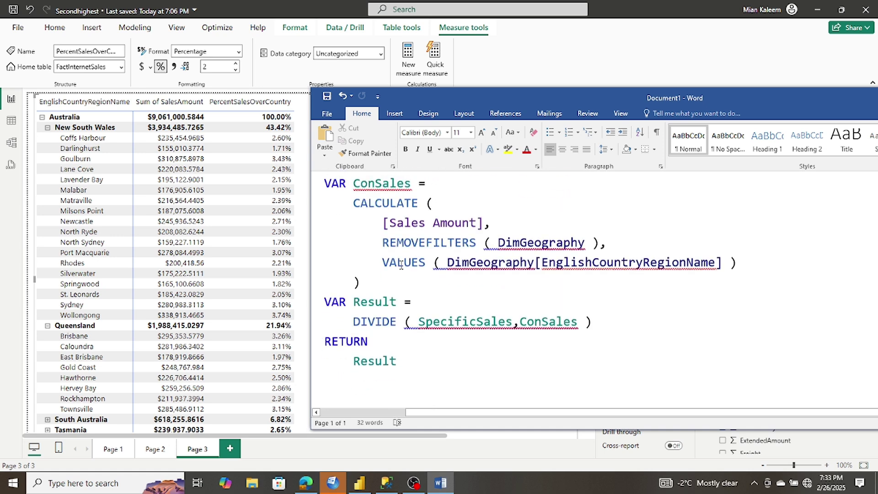
scroll(401, 265, up, 3)
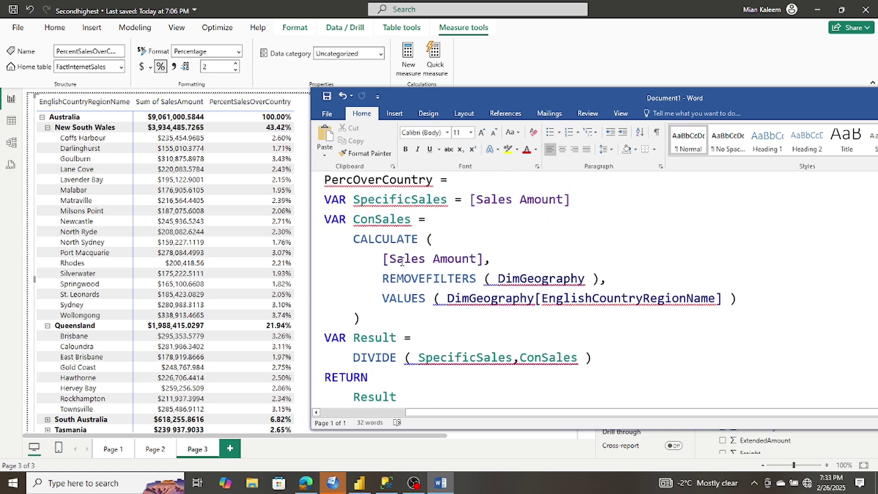
click(434, 111)
drag(442, 96, 272, 87)
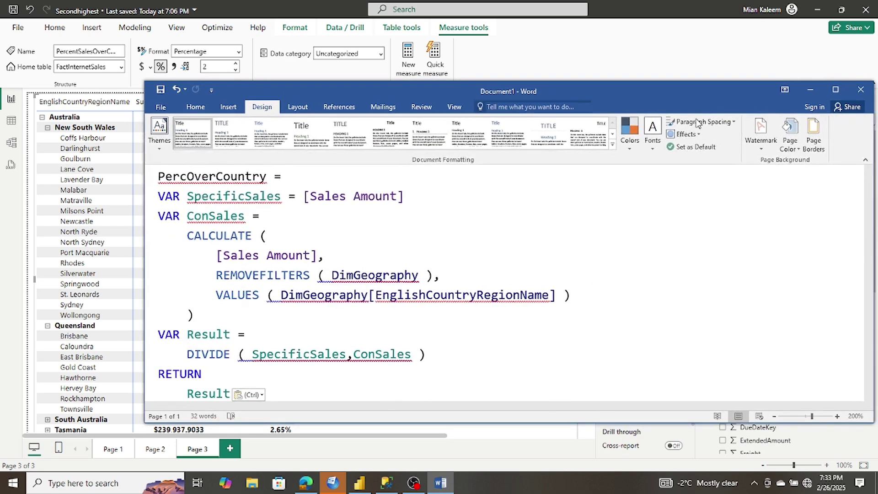
click(813, 87)
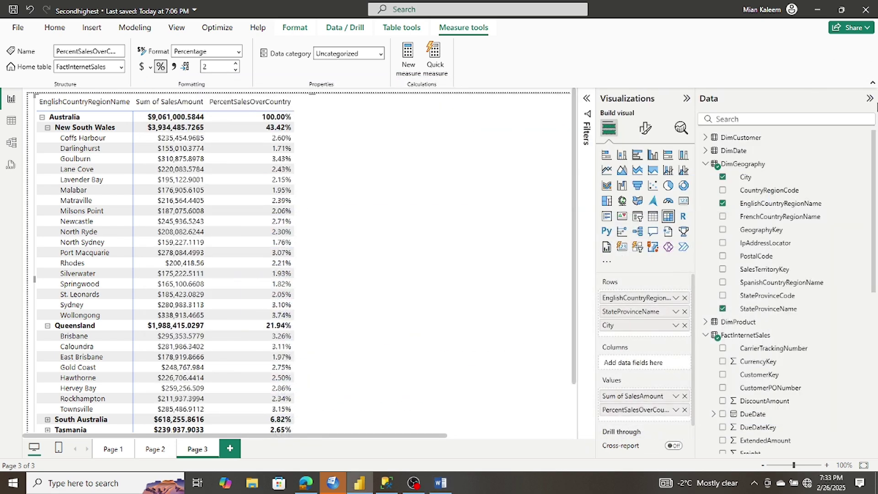